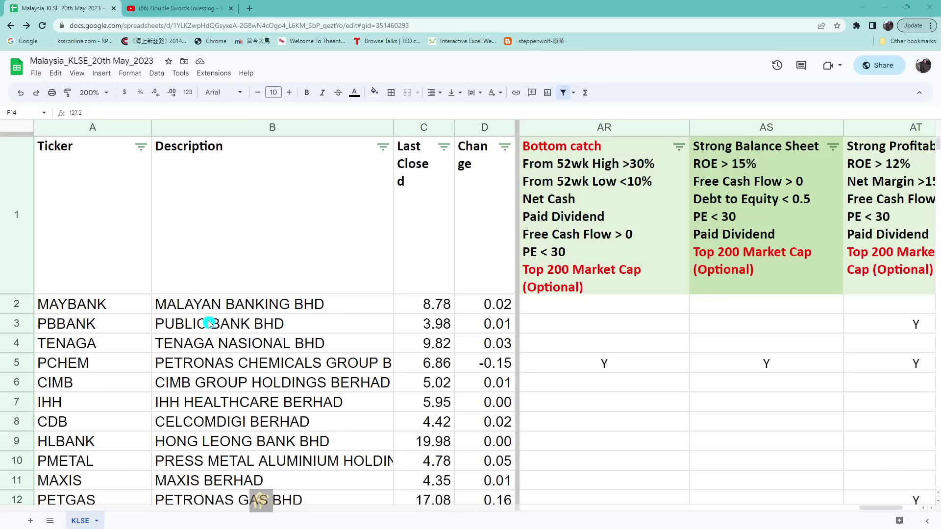
- Switch to the TradingView stock screener, look through the Malaysia stock list, and return to the spreadsheet
key("alt+Tab")
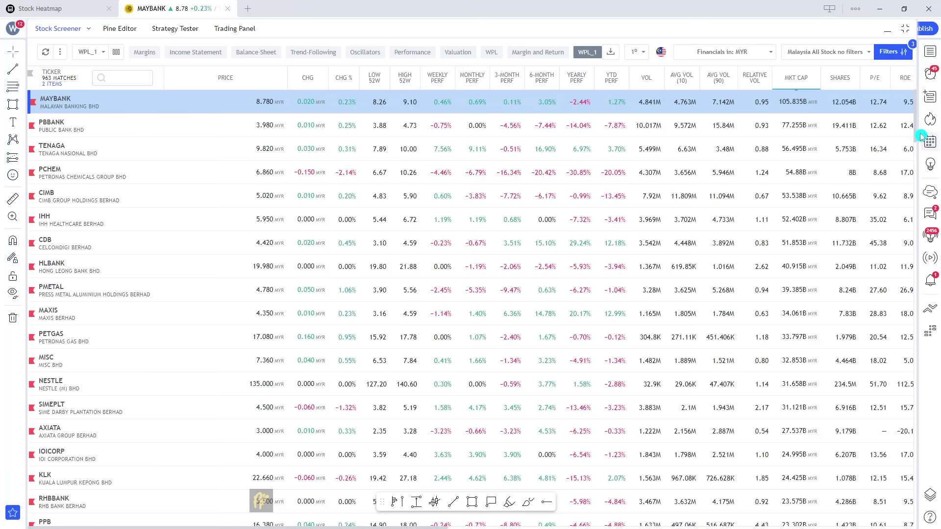
left_click_drag(914, 122, 922, 497)
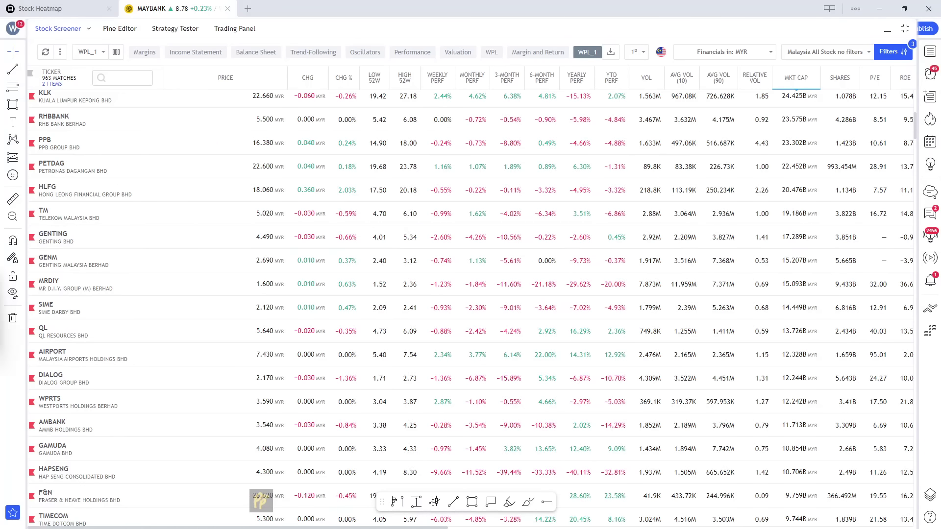
key("alt+Tab")
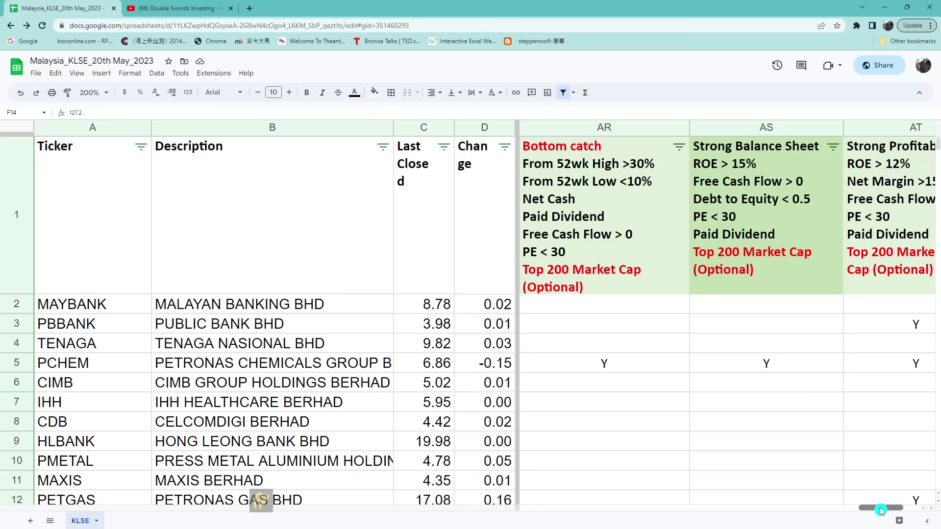
- Examine the range of data columns from Ticker to Sector, highlighting columns A and AM in turn
left_click_drag(881, 508, 511, 525)
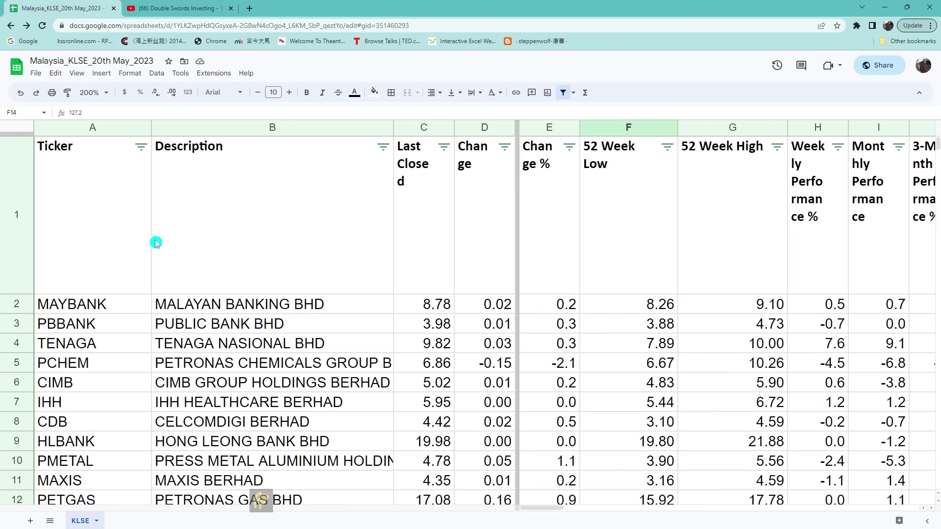
left_click(102, 129)
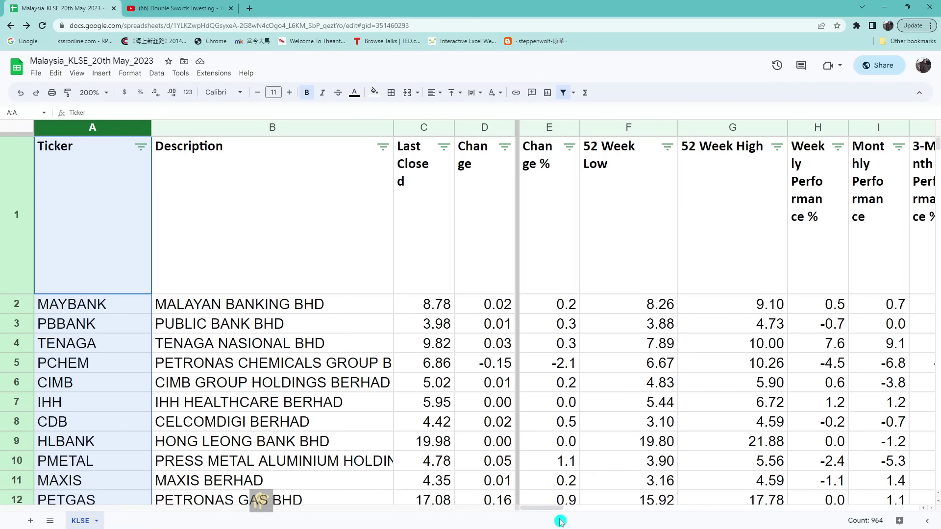
left_click_drag(553, 512, 833, 507)
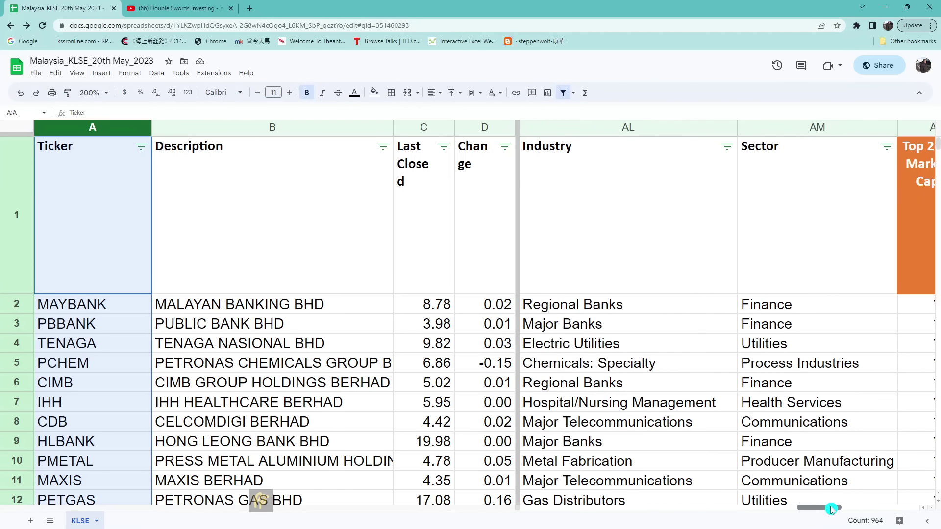
left_click(808, 128)
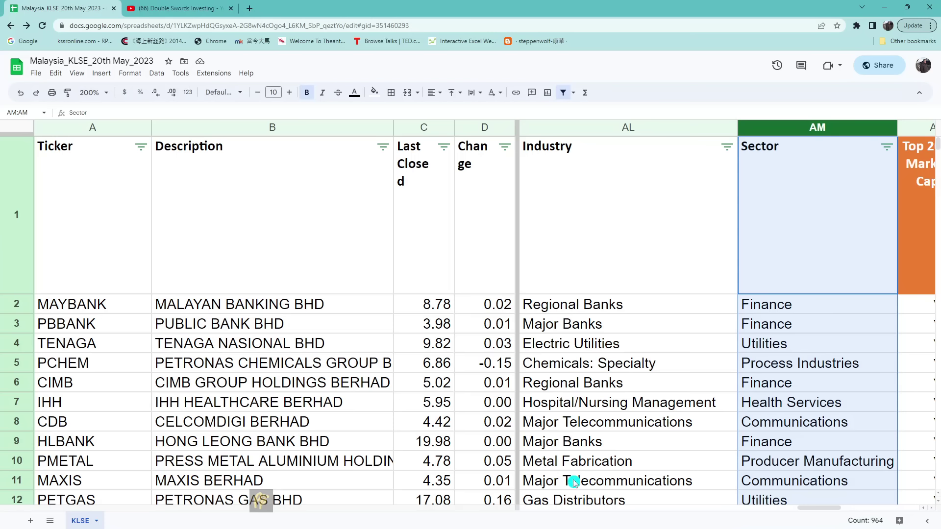
- Highlight the Last Closed, 52 Week Low and 52 Week High columns in turn to examine their prices
left_click_drag(831, 512, 500, 528)
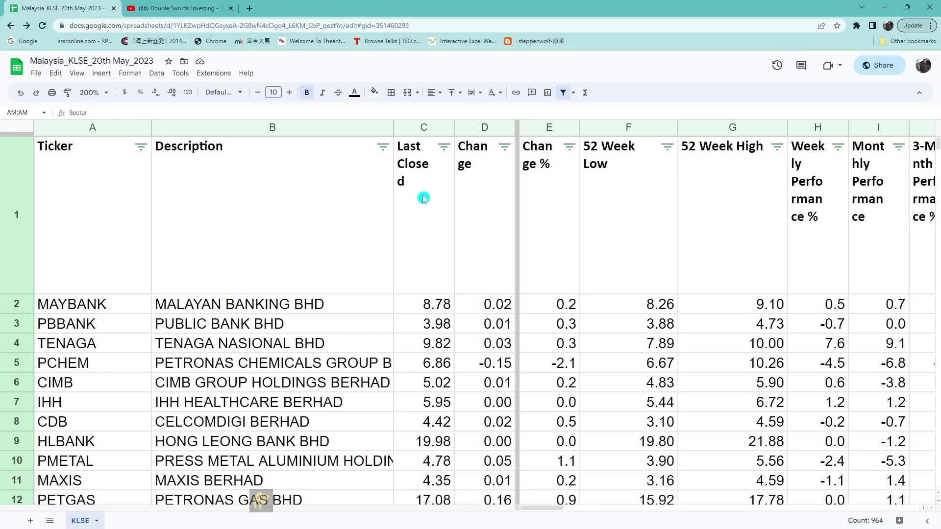
left_click(429, 128)
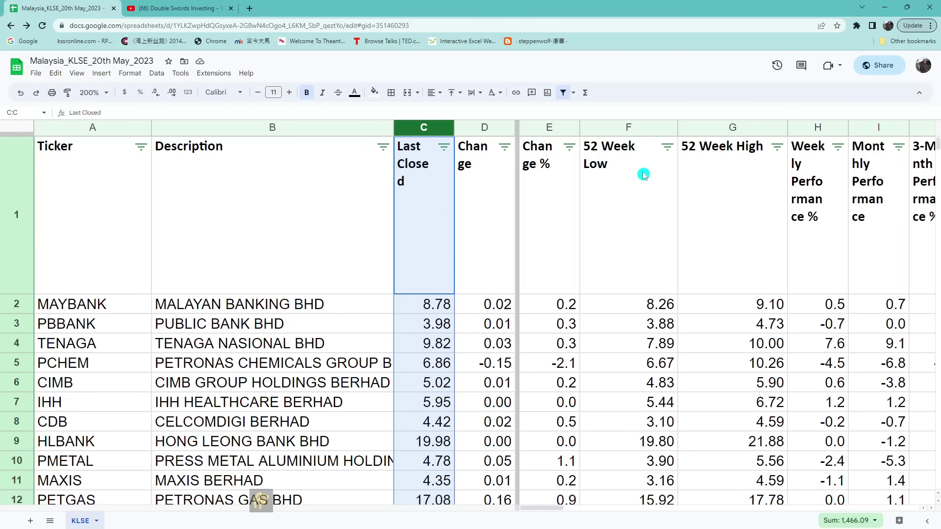
left_click(627, 126)
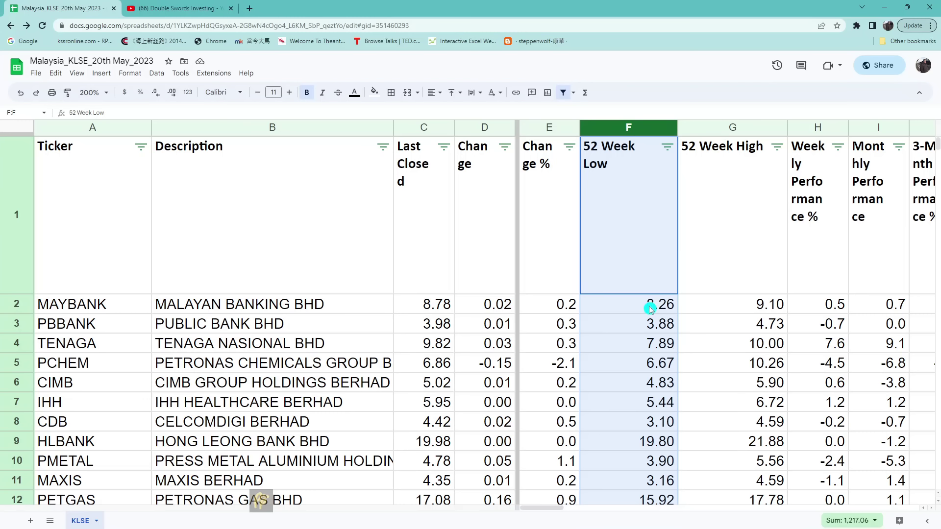
left_click(734, 128)
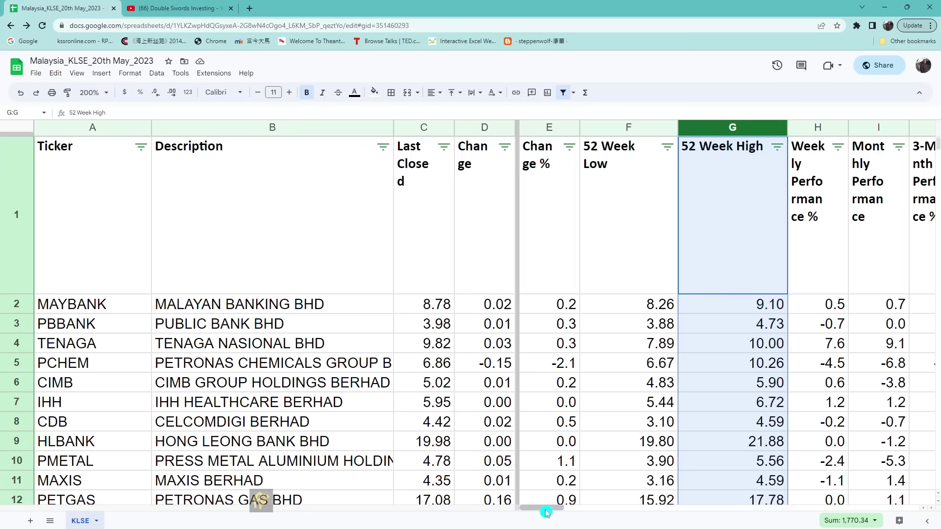
- Examine the performance, volume, Market Capitalization, Price to Earnings, Return on Equity and Price to Free Cash Flow columns
left_click_drag(547, 512, 564, 512)
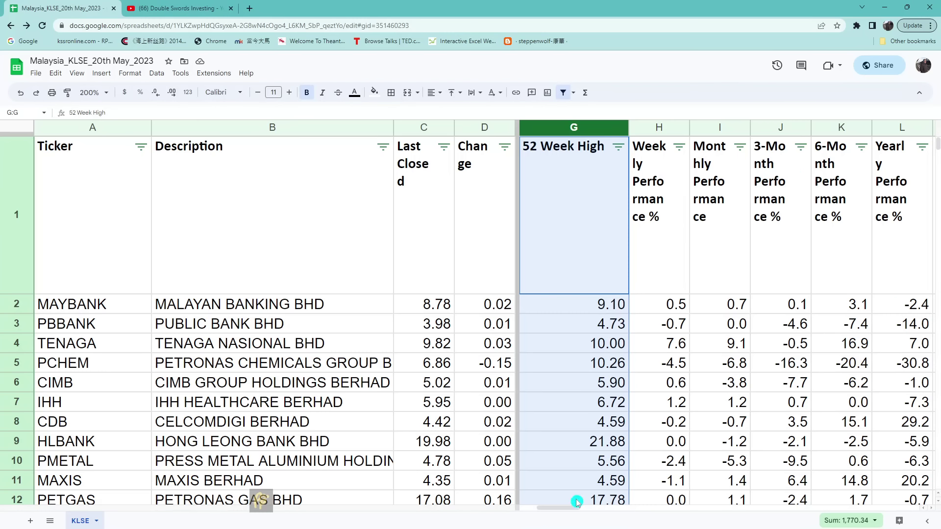
left_click_drag(557, 508, 627, 510)
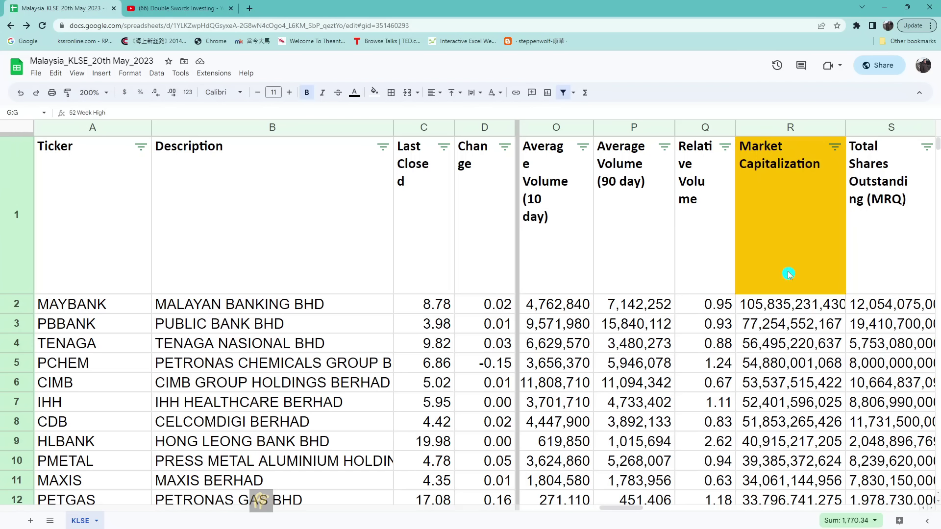
left_click_drag(626, 508, 653, 512)
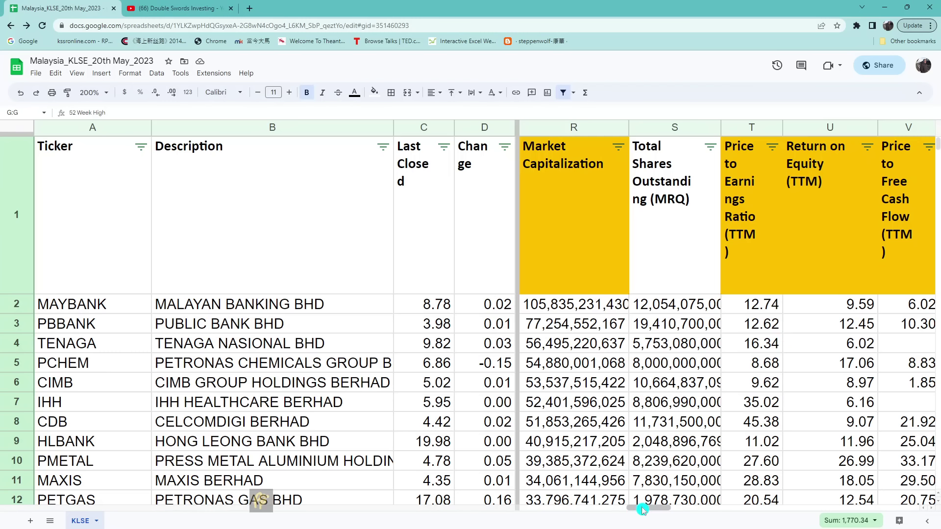
left_click_drag(646, 509, 657, 507)
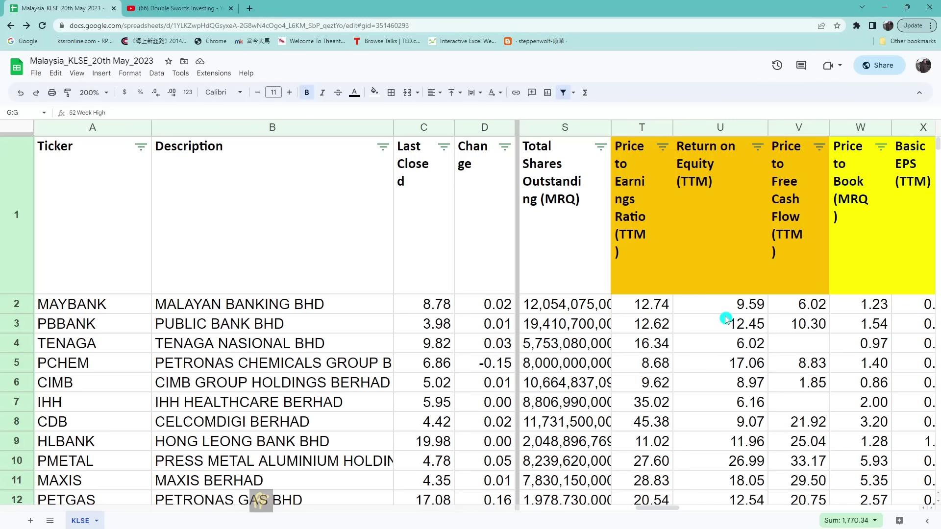
scroll(730, 321, "down", 3)
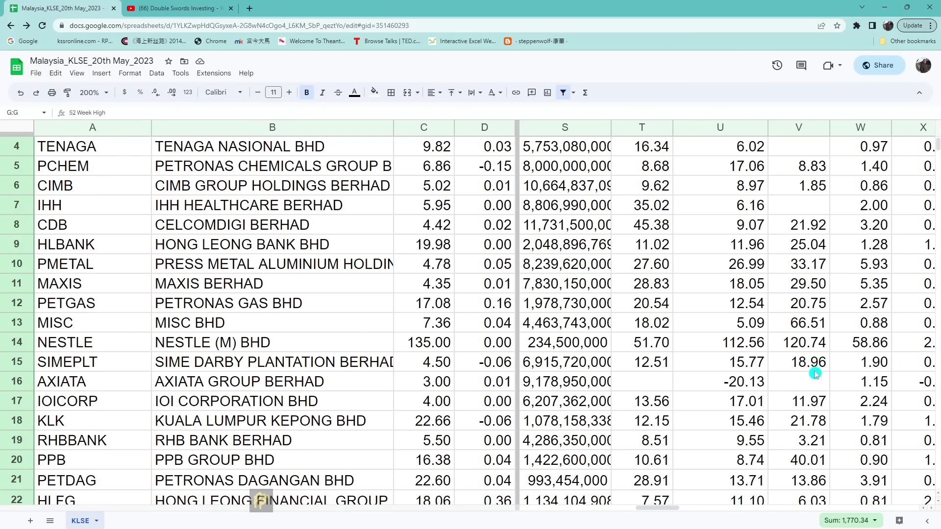
scroll(755, 302, "up", 2)
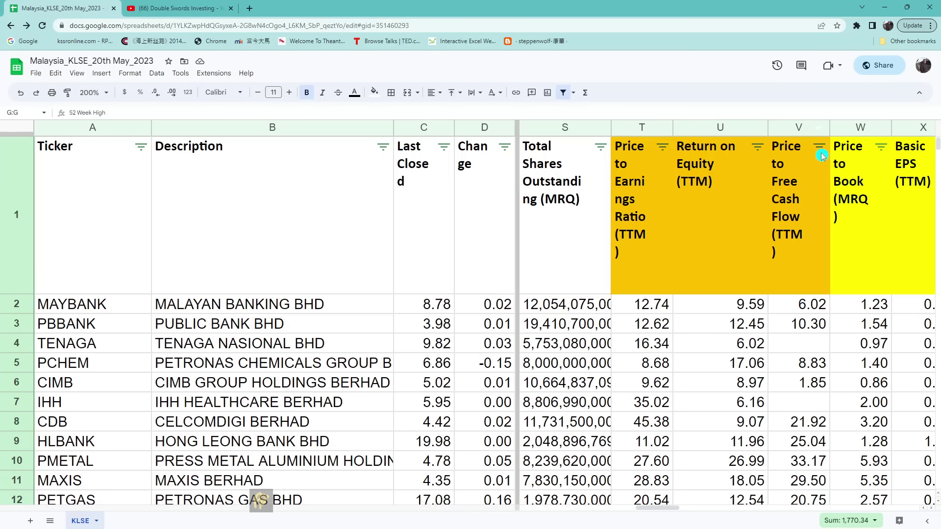
- Examine the Price to Book, Basic EPS, margin, dividend and Debt to Equity Ratio columns
left_click_drag(669, 510, 682, 509)
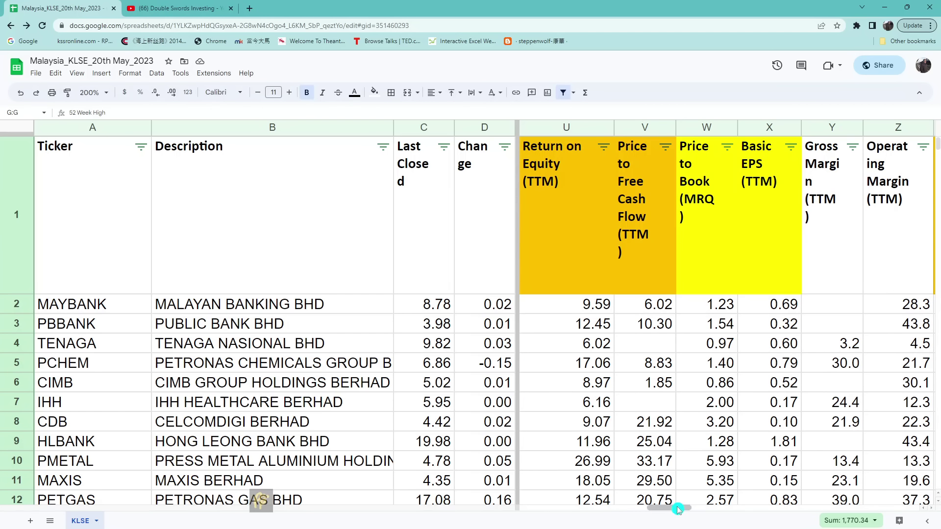
left_click_drag(677, 510, 696, 511)
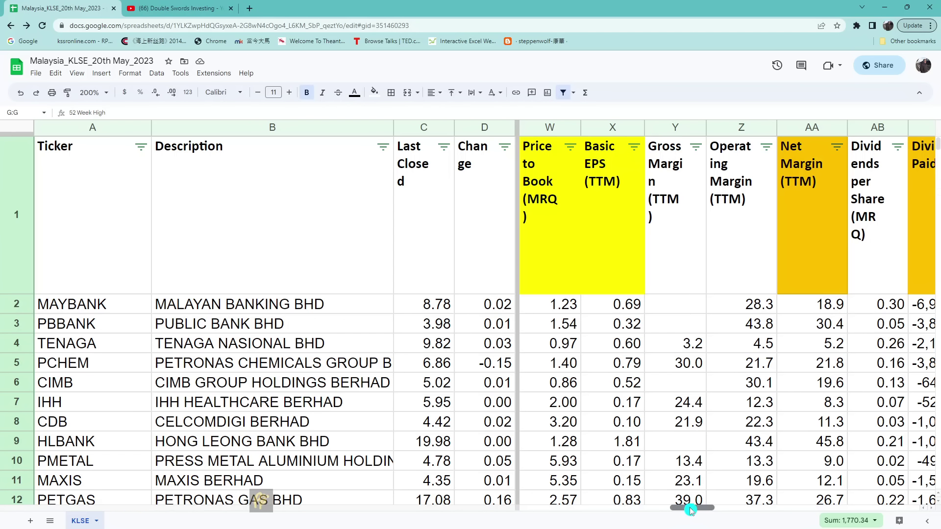
left_click_drag(691, 511, 701, 508)
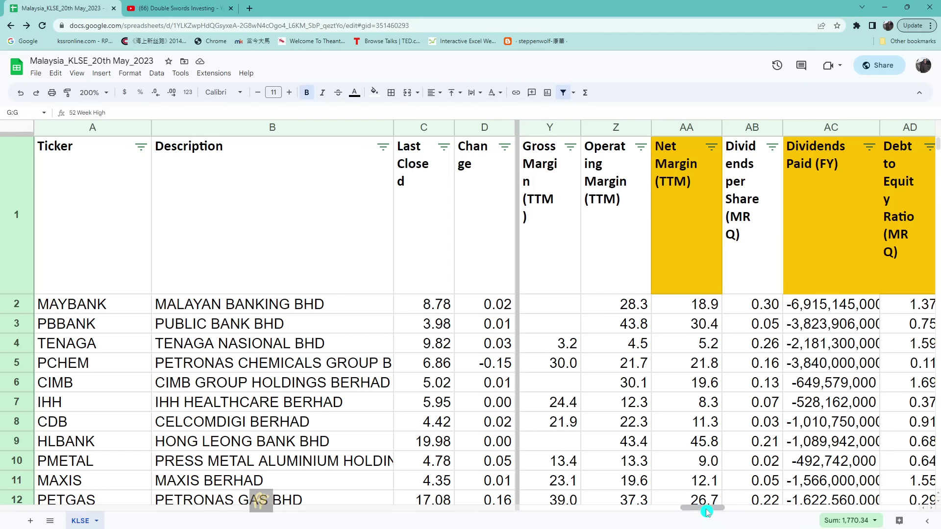
scroll(706, 509, "right", 1)
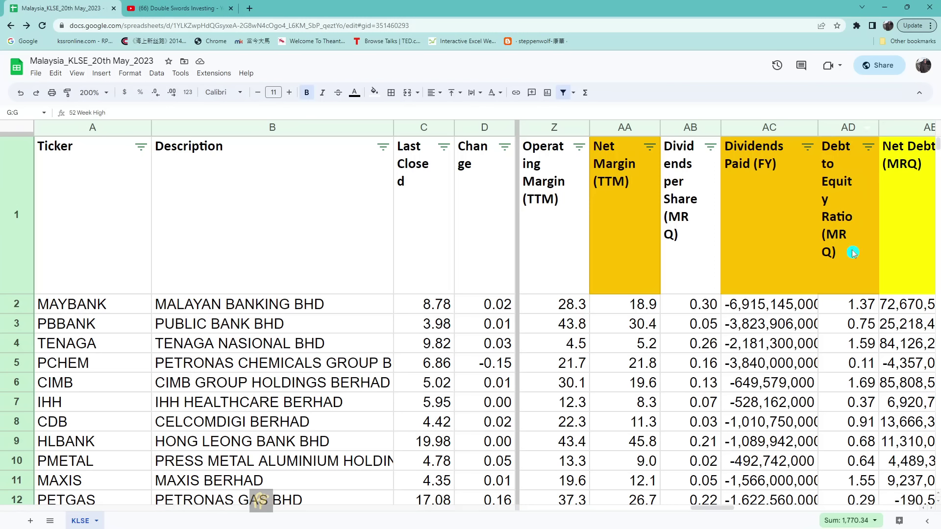
- Highlight the TENAGA and PCHEM rows in turn to compare their Net Debt (MRQ) figures
left_click_drag(723, 509, 735, 511)
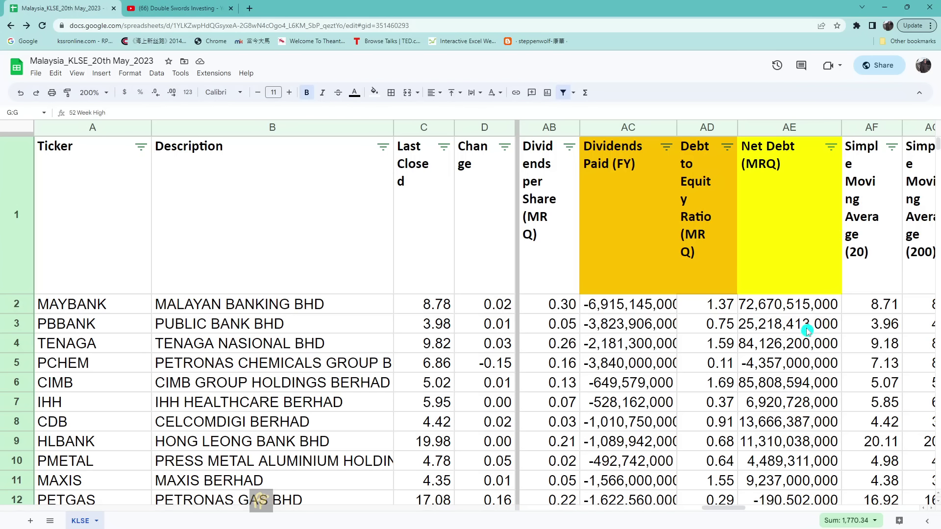
left_click(23, 343)
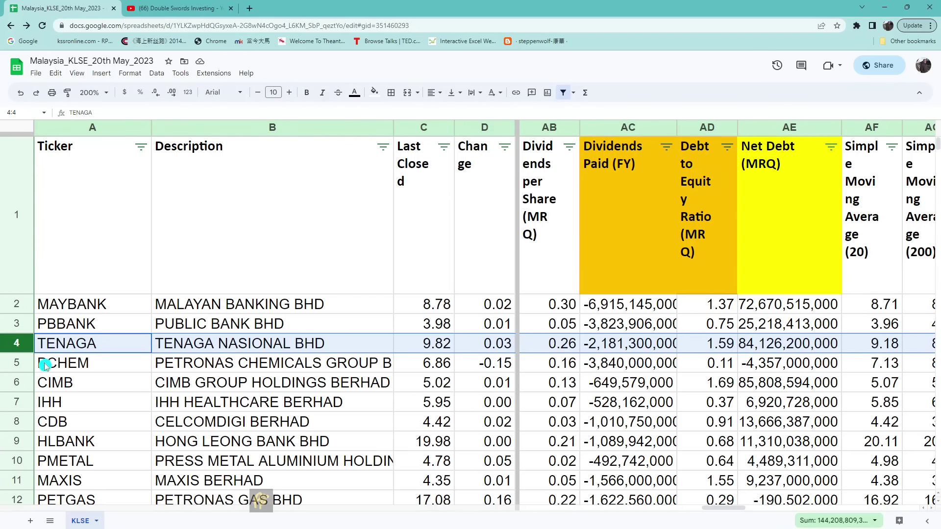
left_click(20, 363)
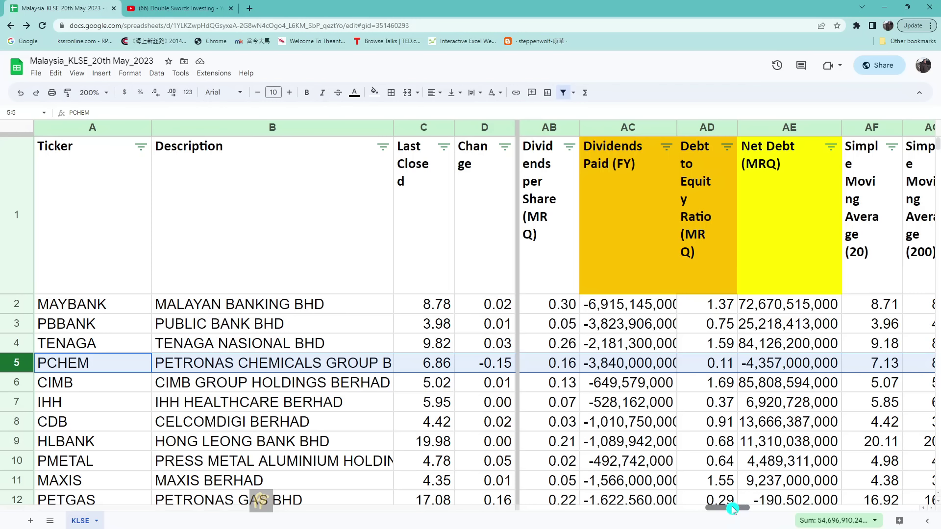
- Examine the Relative Strength Index, Technical Rating, Industry, Top 20% Market Cap and 52-week percentage columns up to Meeting criterias
left_click_drag(725, 508, 781, 510)
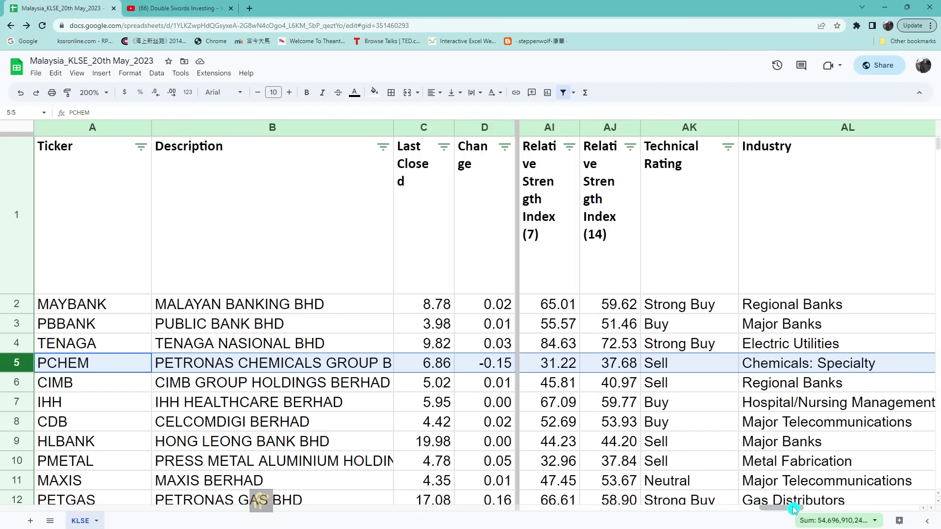
left_click_drag(792, 509, 853, 511)
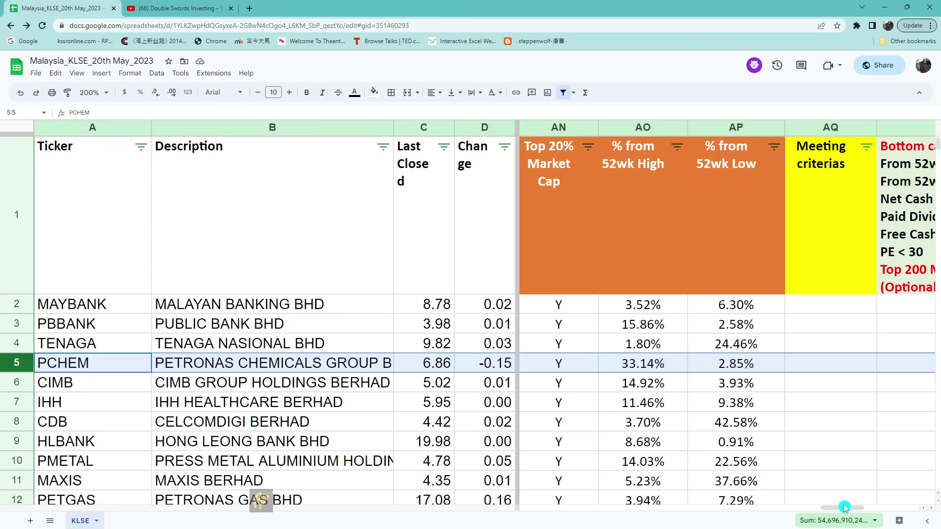
left_click_drag(844, 510, 877, 511)
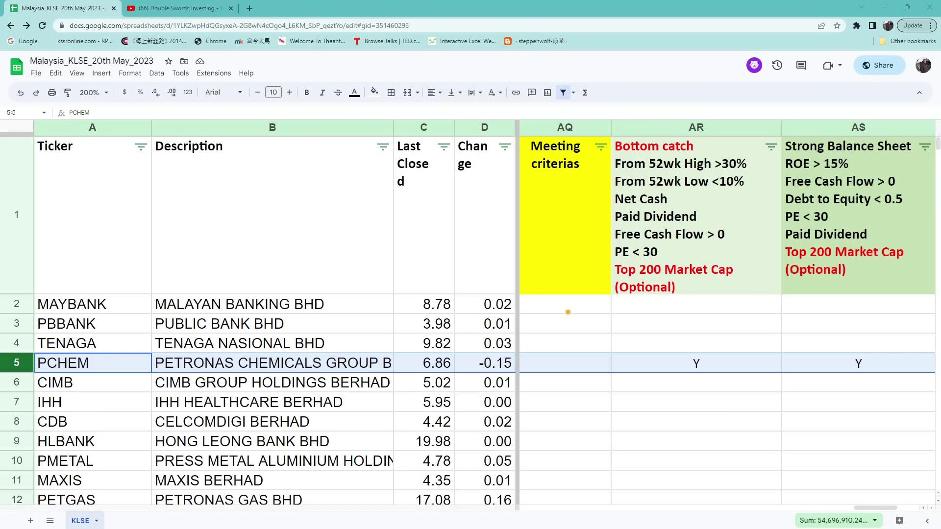
mouse_move(568, 311)
left_mouse_down()
mouse_move(639, 430)
mouse_move(657, 389)
left_mouse_up()
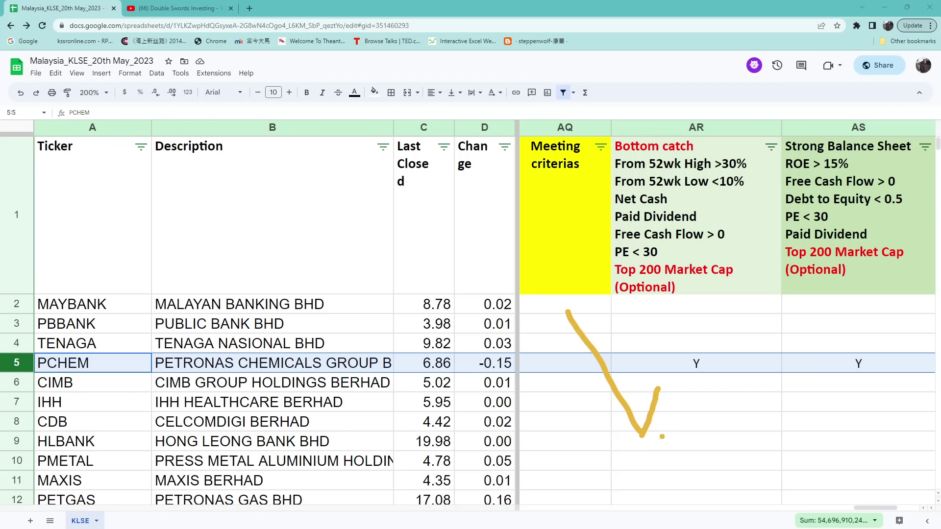
mouse_move(663, 431)
left_mouse_down()
mouse_move(618, 444)
mouse_move(675, 432)
left_mouse_up()
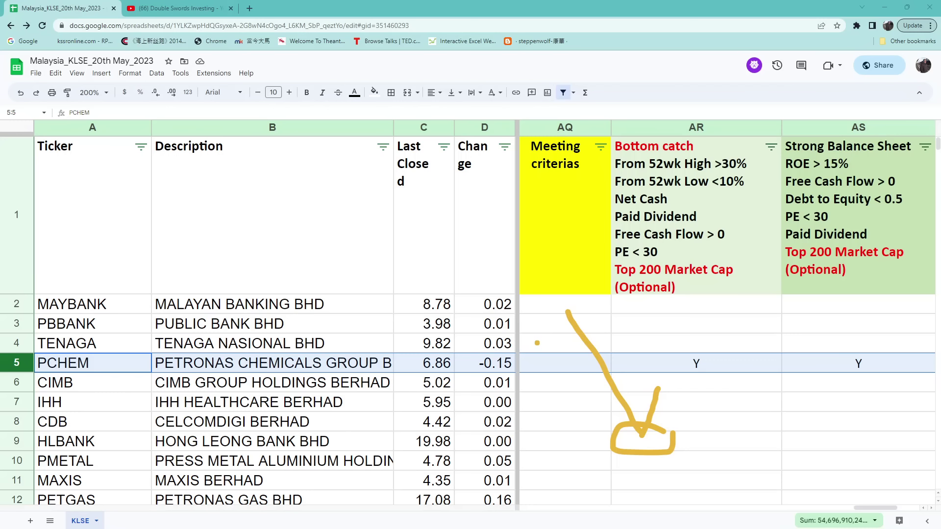
key("Escape")
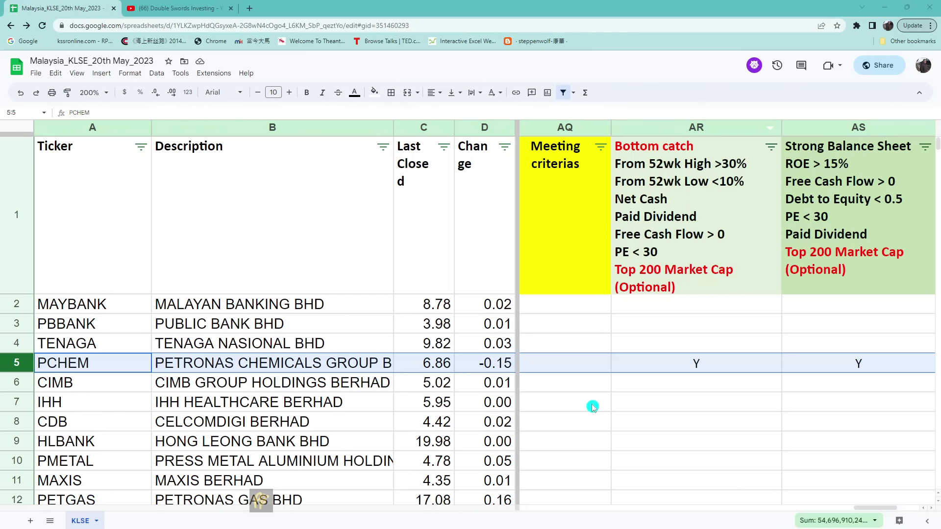
- Examine the criteria listed in the Bottom catch, Strong Balance Sheet, Strong Profitability and NET CASH columns
left_click_drag(861, 508, 881, 509)
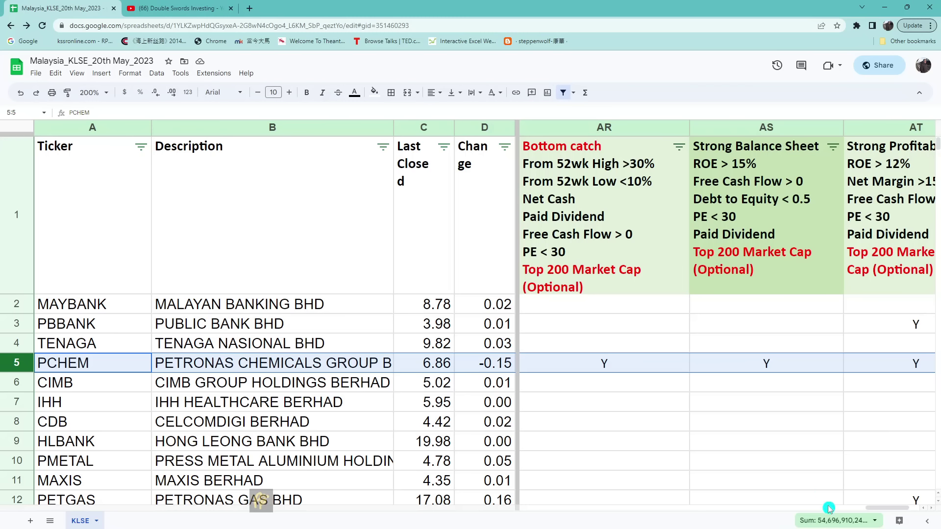
mouse_move(897, 509)
left_mouse_down()
mouse_move(913, 509)
mouse_move(903, 511)
left_mouse_up()
left_click(918, 510)
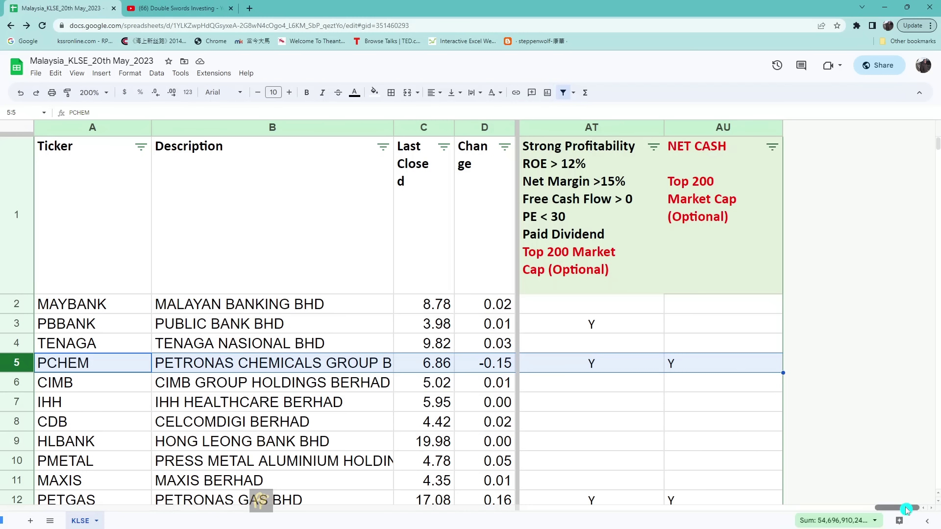
- Apply the saved filter view "Filter - Strong Profitability" to the KLSE sheet
left_click_drag(906, 510, 894, 513)
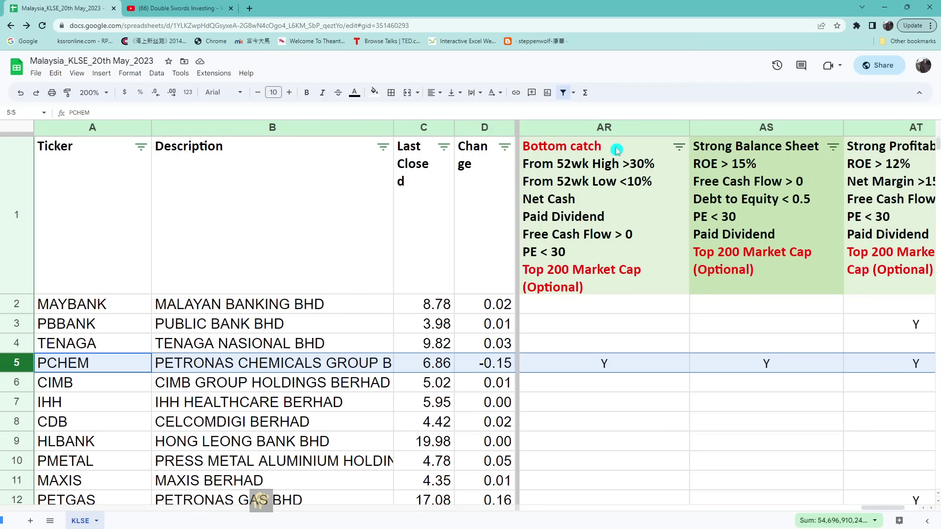
left_click(573, 94)
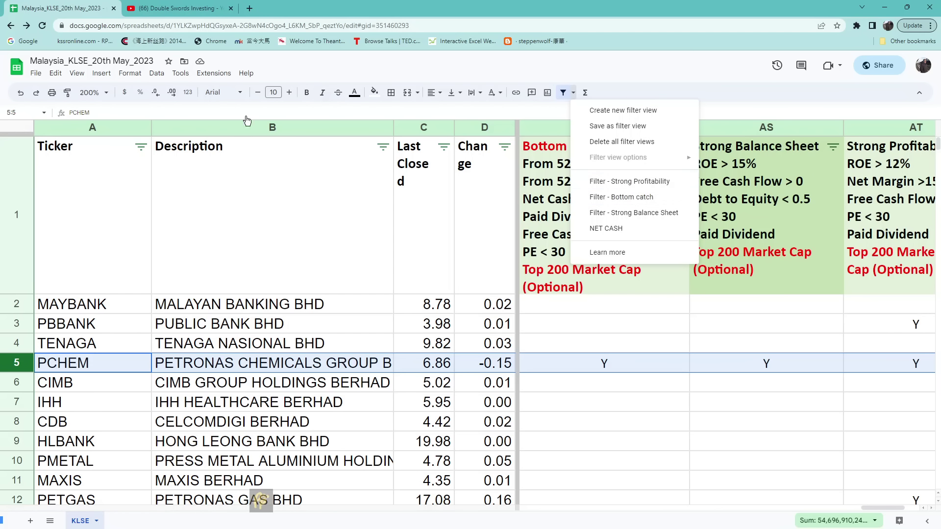
left_click(649, 185)
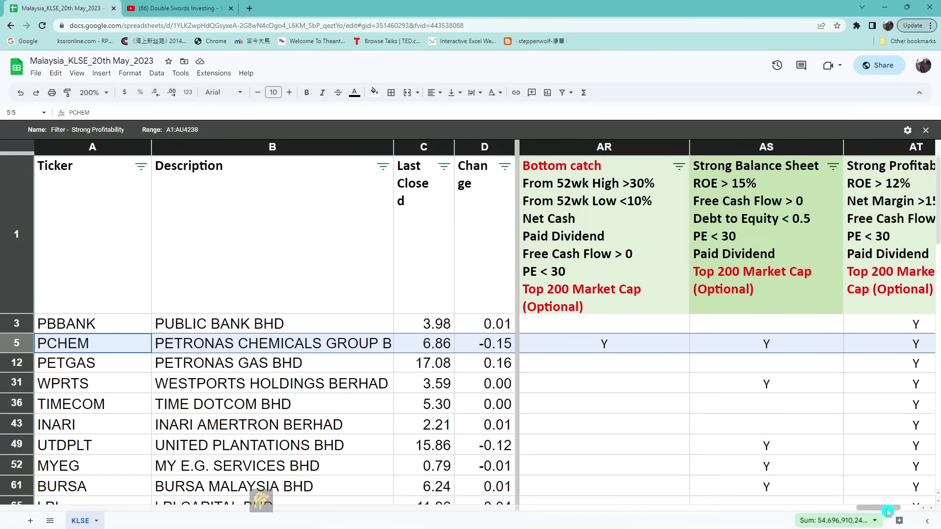
- Examine the full list of stocks passing the Strong Profitability filter, along with their Strong Profitability and NET CASH flags
left_click(914, 511)
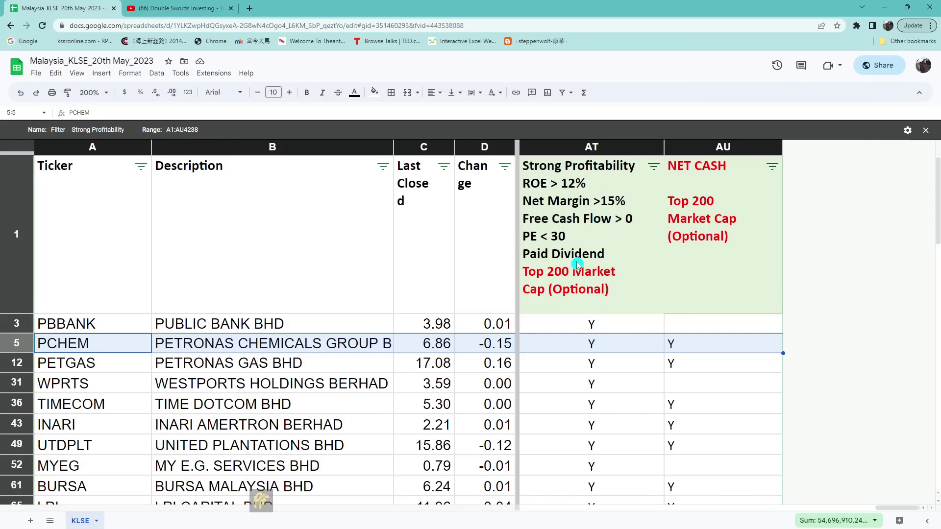
scroll(614, 328, "down", 10)
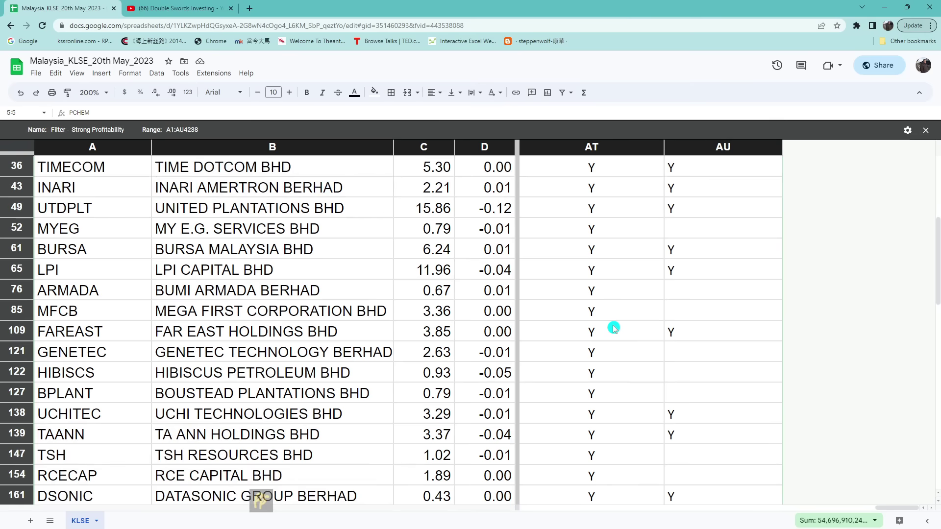
scroll(613, 328, "up", 10)
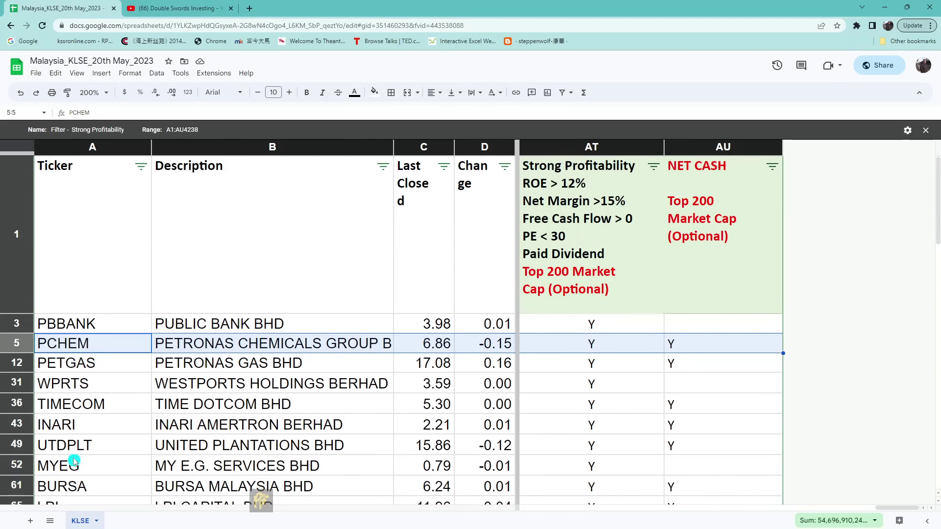
scroll(76, 441, "down", 6)
scroll(81, 416, "down", 1)
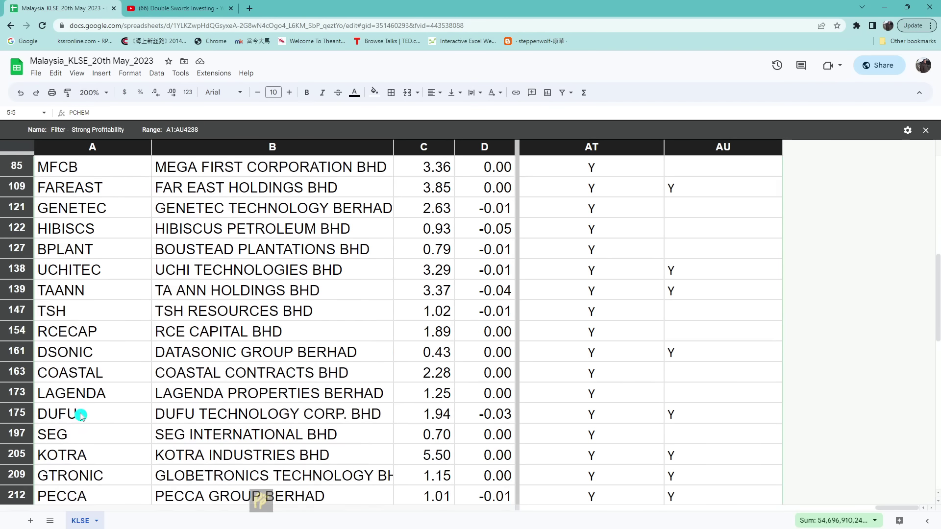
scroll(81, 415, "up", 3)
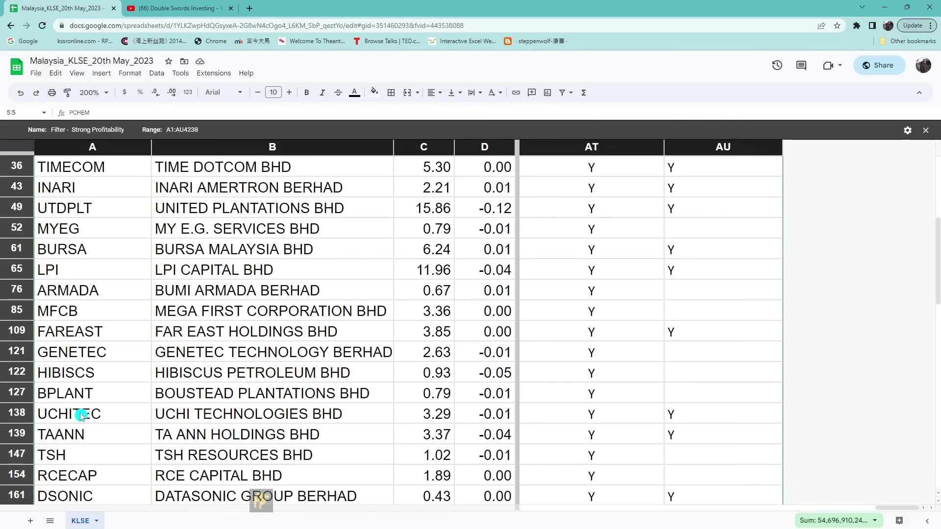
scroll(103, 326, "down", 2)
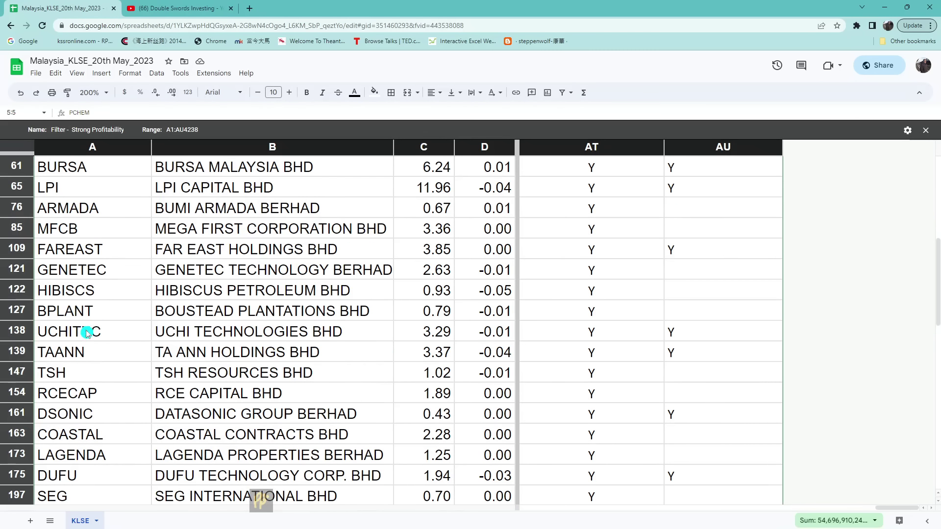
scroll(77, 291, "down", 2)
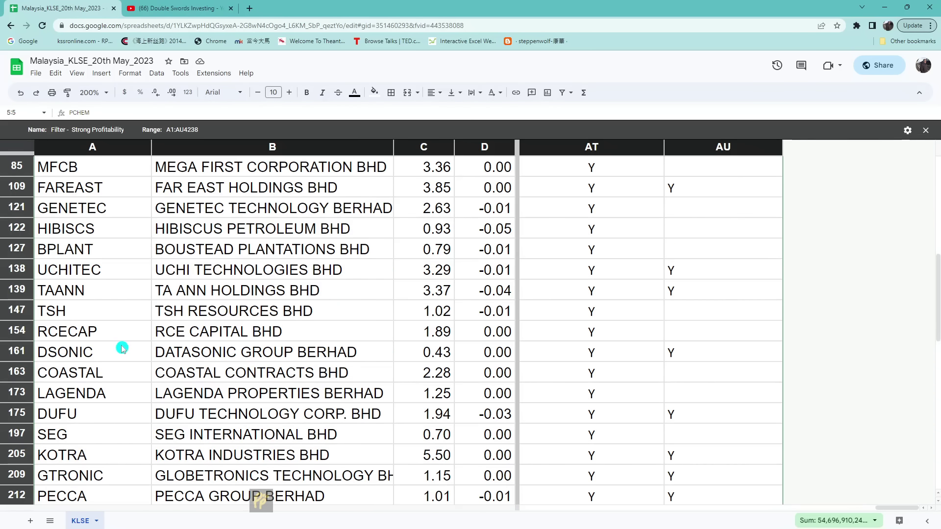
scroll(117, 353, "down", 5)
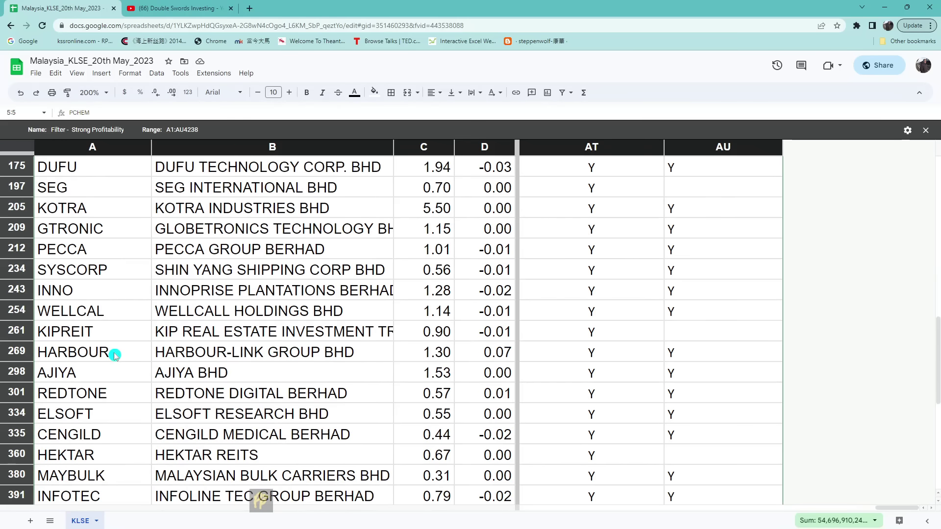
scroll(115, 355, "down", 10)
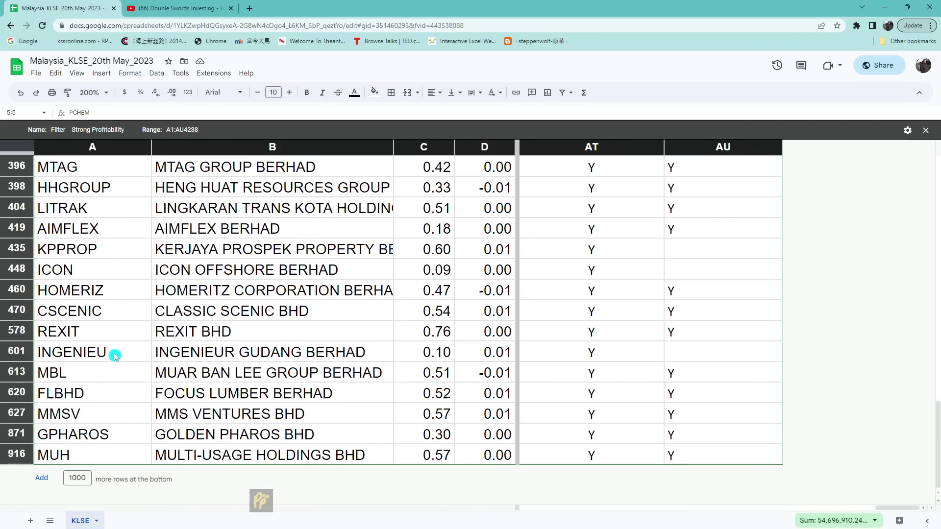
scroll(114, 355, "up", 4)
scroll(114, 354, "up", 15)
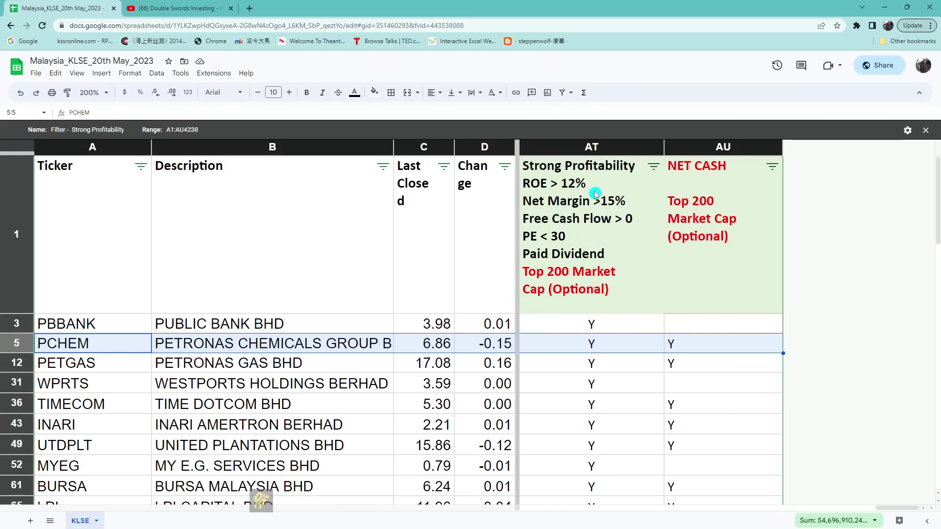
- Switch to the saved filter view "Filter - Bottom catch" and bring the Bottom catch criteria column into view
left_click(572, 93)
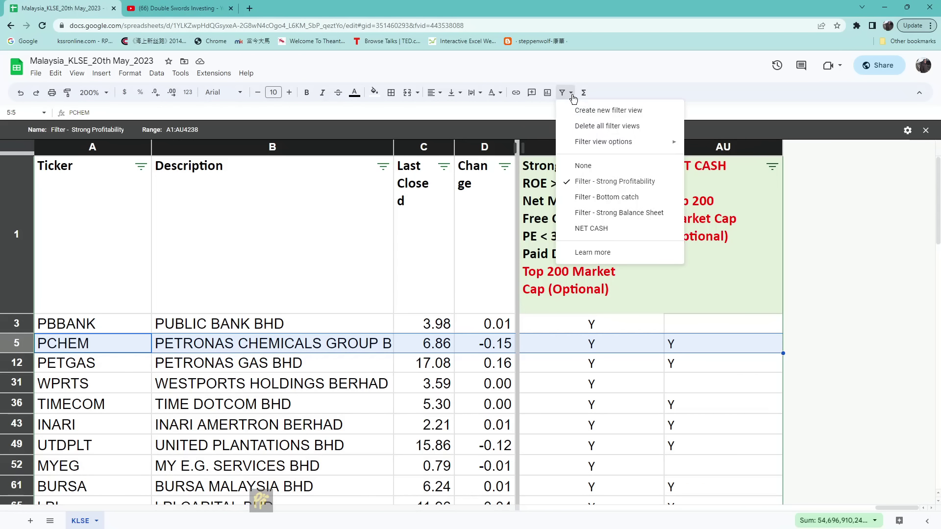
left_click(632, 197)
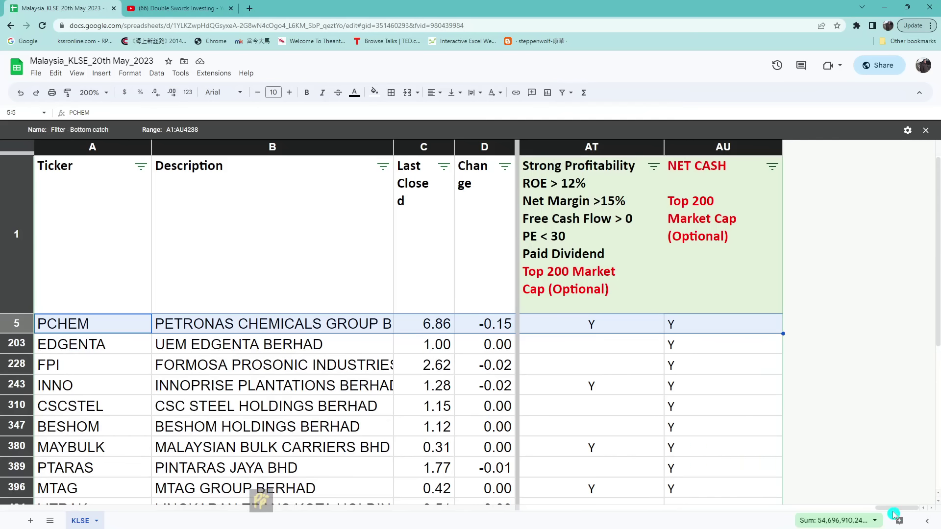
left_click_drag(899, 512, 877, 512)
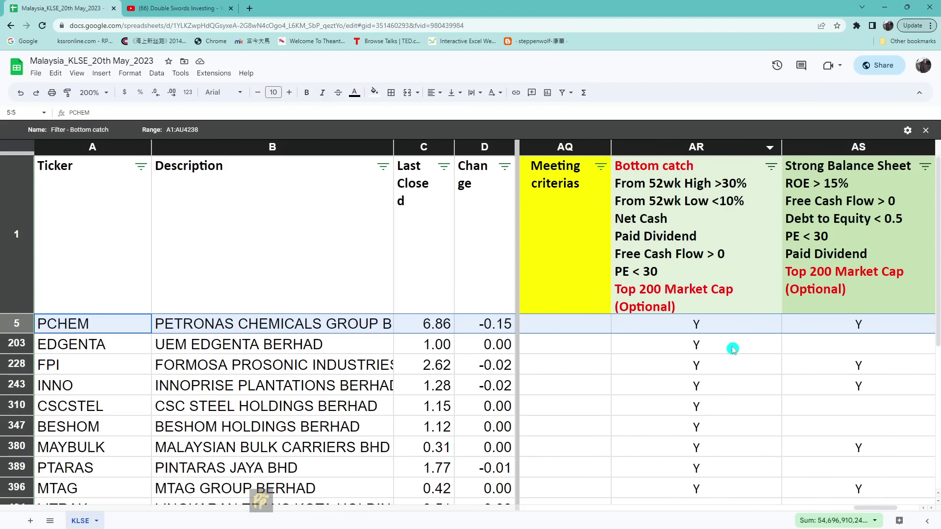
- Look through the stocks meeting the Bottom catch criteria, from PCHEM down to the end of the list
scroll(725, 345, "down", 3)
scroll(721, 343, "down", 2)
scroll(720, 343, "up", 5)
scroll(106, 349, "down", 1)
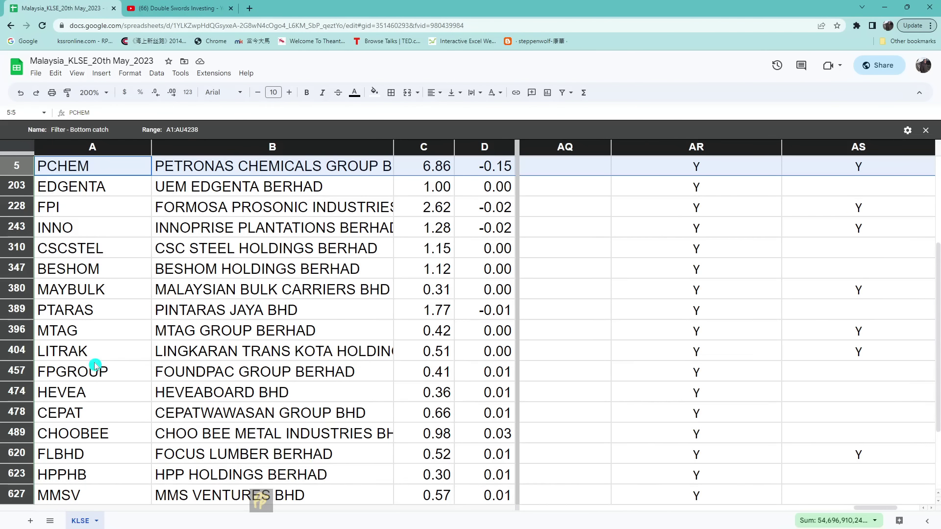
scroll(95, 365, "down", 1)
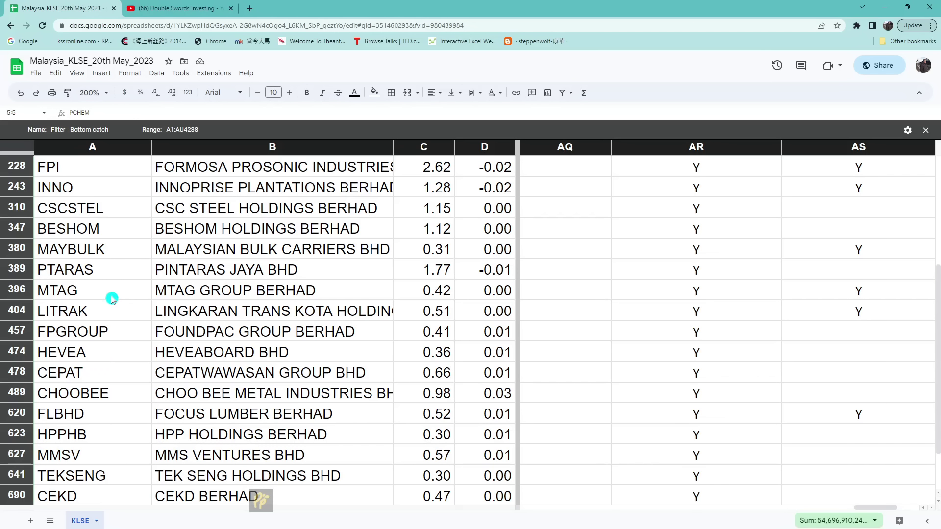
scroll(114, 291, "down", 2)
scroll(114, 292, "down", 1)
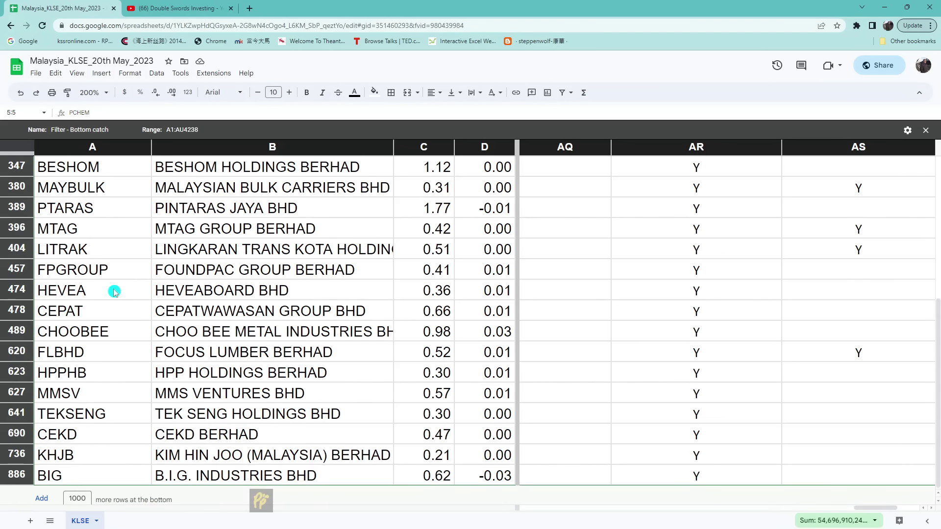
scroll(114, 291, "up", 2)
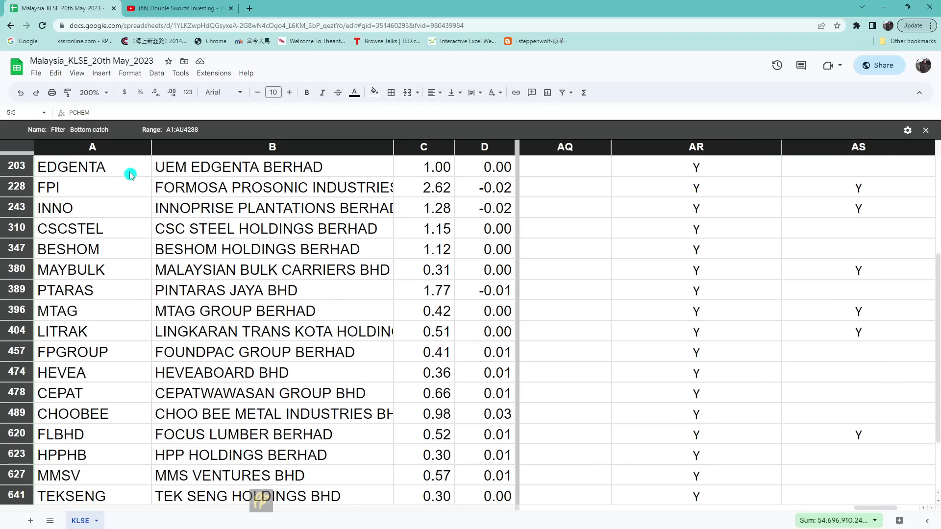
scroll(133, 192, "up", 3)
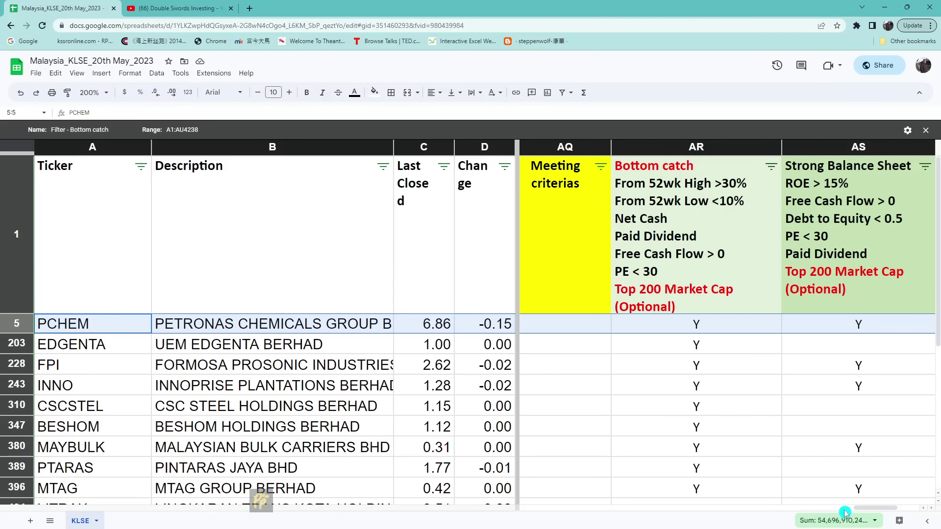
- Check the Top 20% Market Cap, % from 52wk High and % from 52wk Low columns for the Bottom catch stocks
left_click_drag(870, 512, 860, 515)
left_click_drag(844, 512, 845, 514)
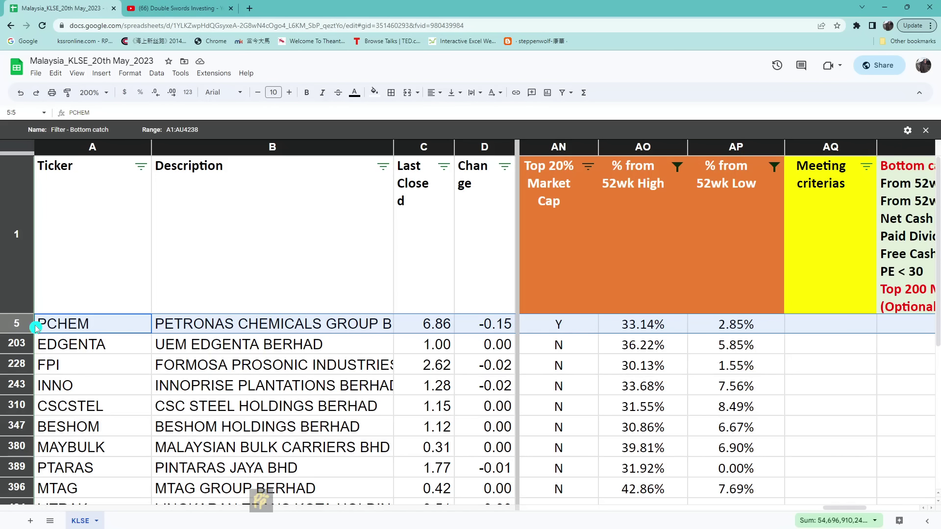
scroll(119, 368, "down", 5)
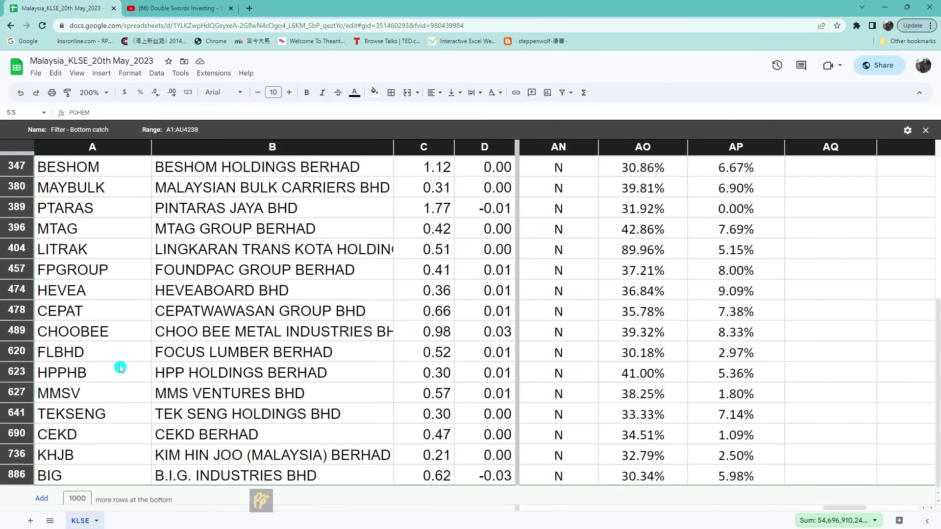
scroll(119, 367, "up", 5)
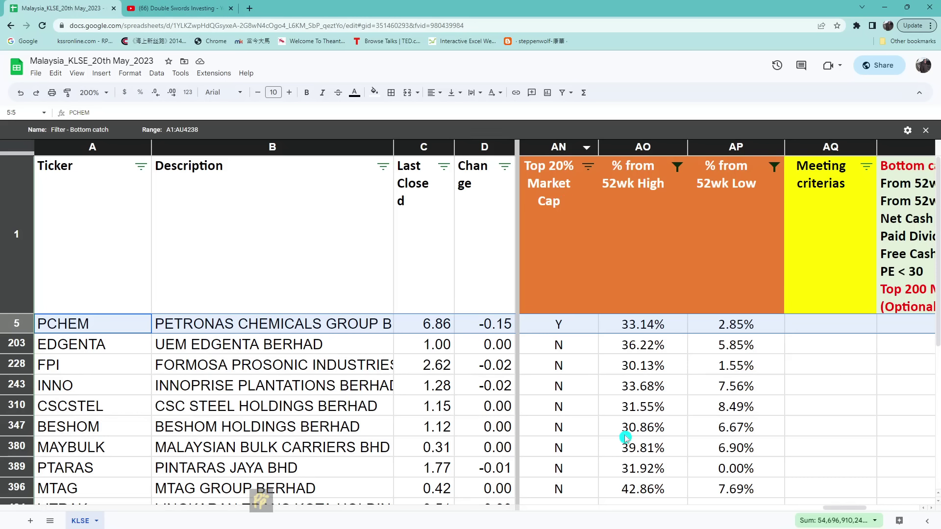
left_click_drag(839, 507, 863, 509)
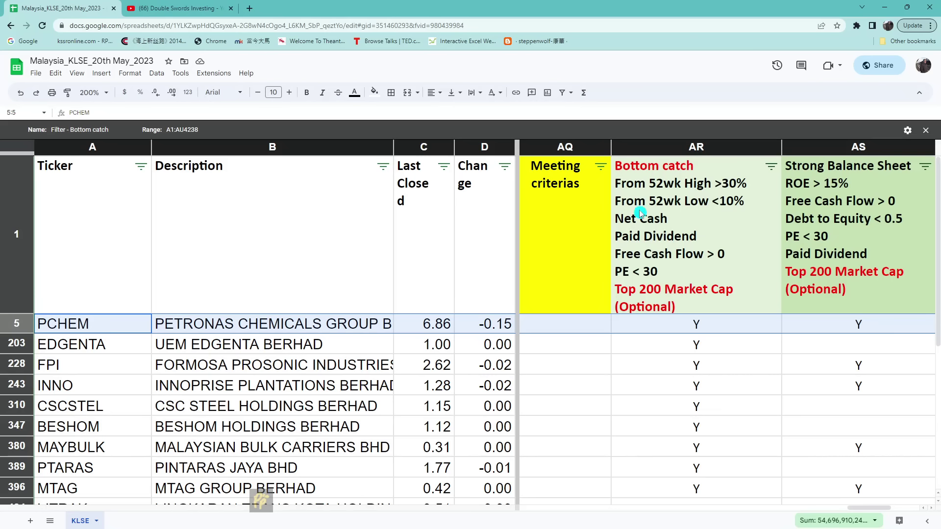
- Switch to the saved filter view "Filter - Strong Balance Sheet" and look over the matching stocks
left_click(571, 93)
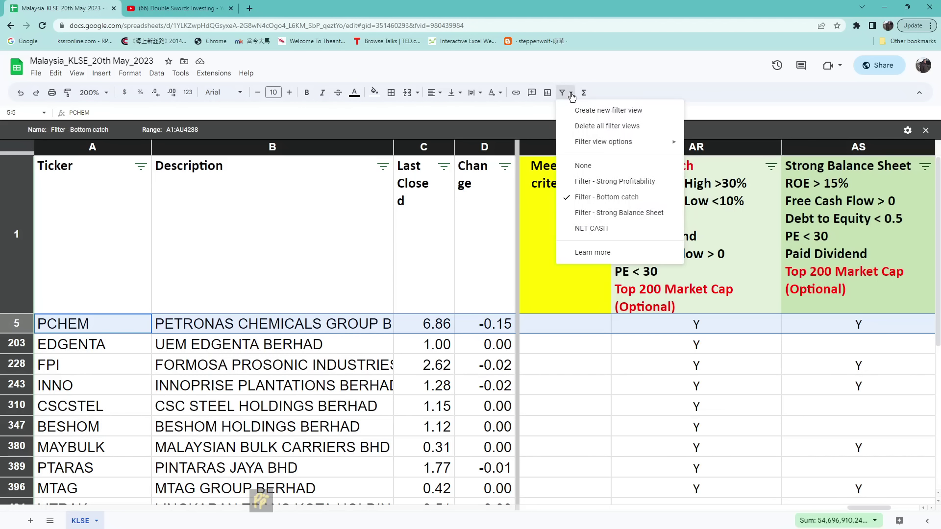
left_click(626, 214)
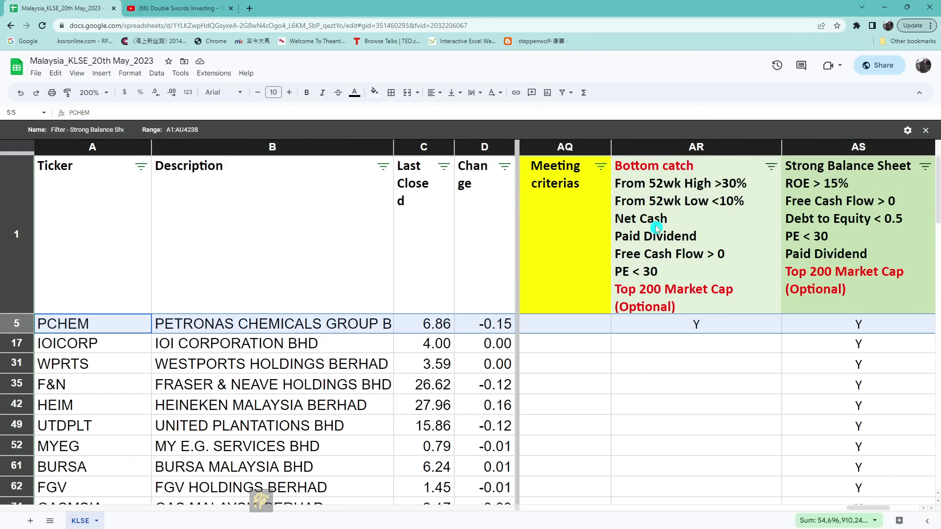
scroll(887, 348, "down", 5)
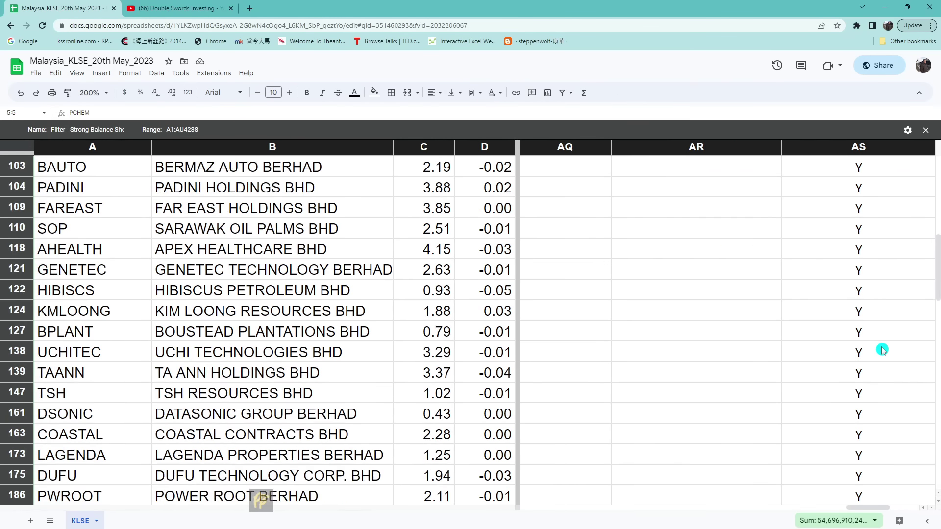
scroll(882, 349, "up", 5)
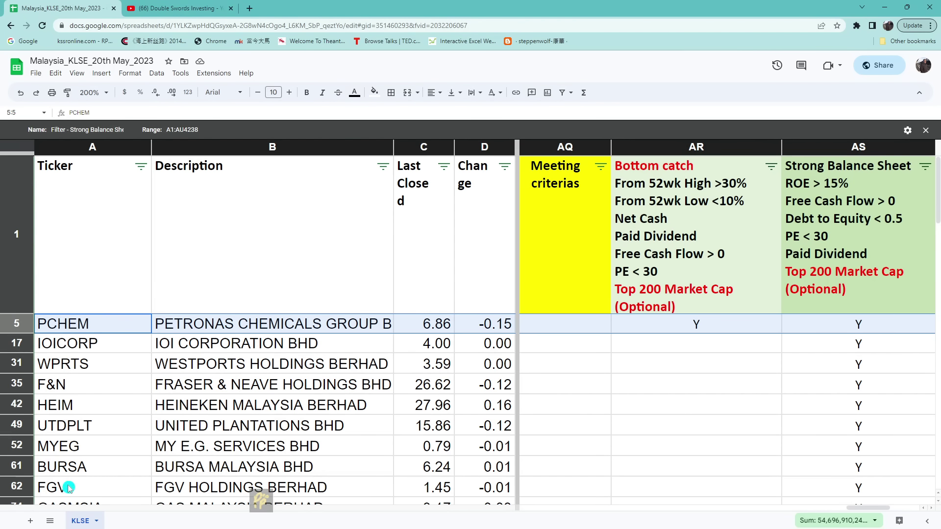
- Apply the saved filter view "NET CASH" and bring the Strong Profitability column into view
left_click(569, 93)
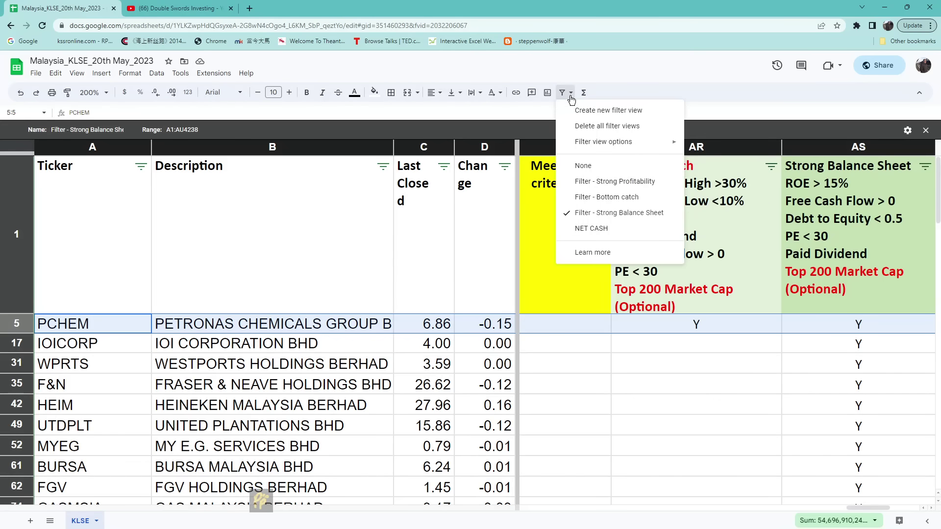
left_click(591, 229)
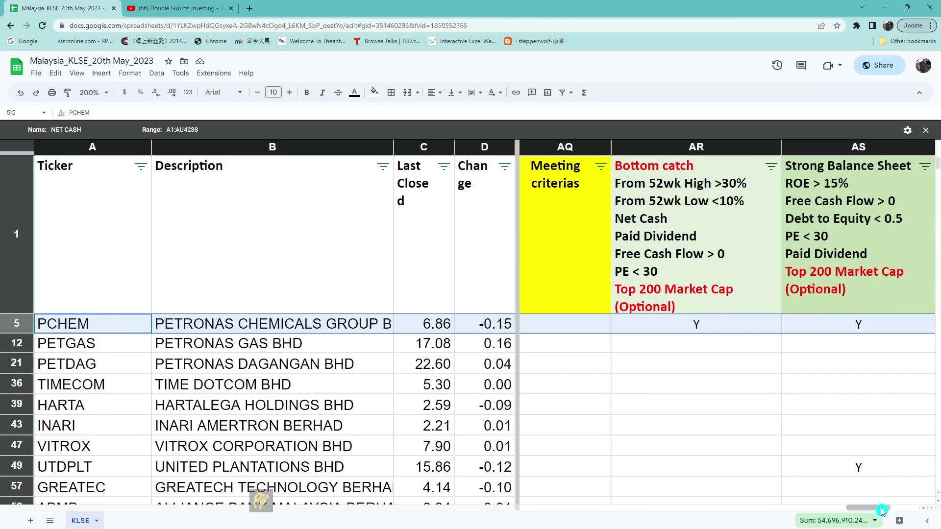
mouse_move(888, 509)
left_mouse_down()
mouse_move(915, 511)
mouse_move(894, 509)
left_mouse_up()
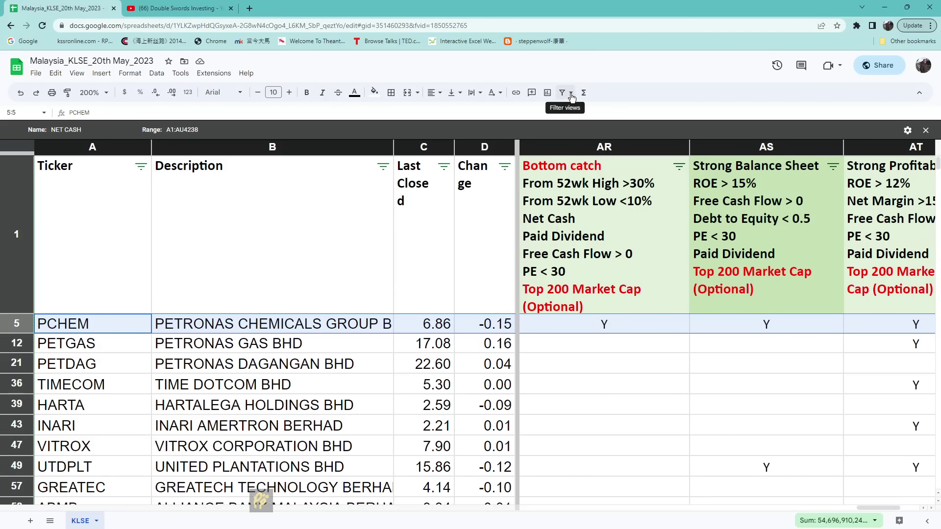
- Return from the NET CASH view to "Filter - Strong Balance Sheet" and compare the stocks' flags across the criteria columns
left_click(571, 96)
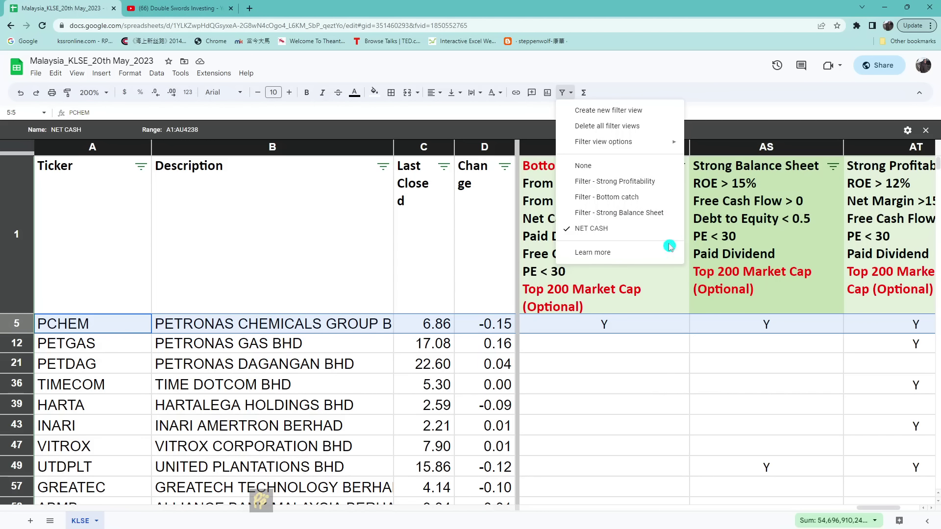
left_click(631, 212)
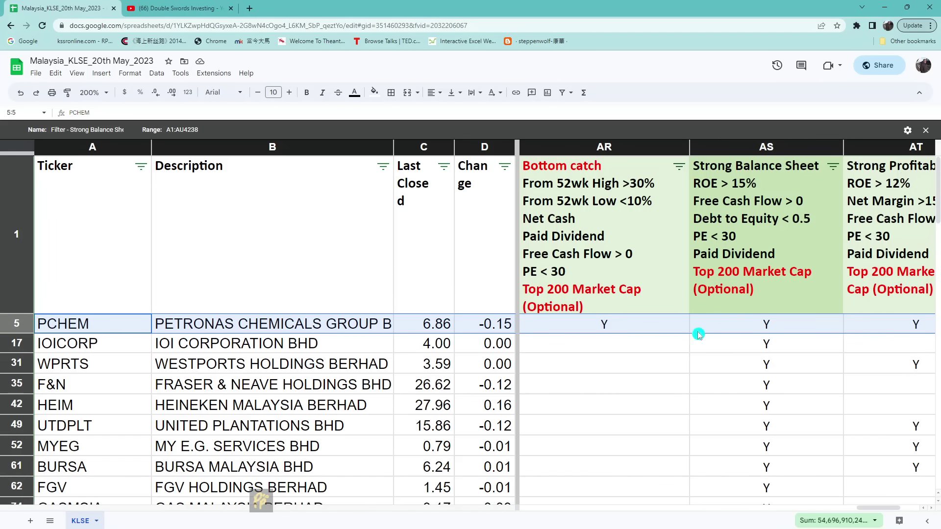
scroll(800, 378, "down", 5)
scroll(783, 379, "up", 3)
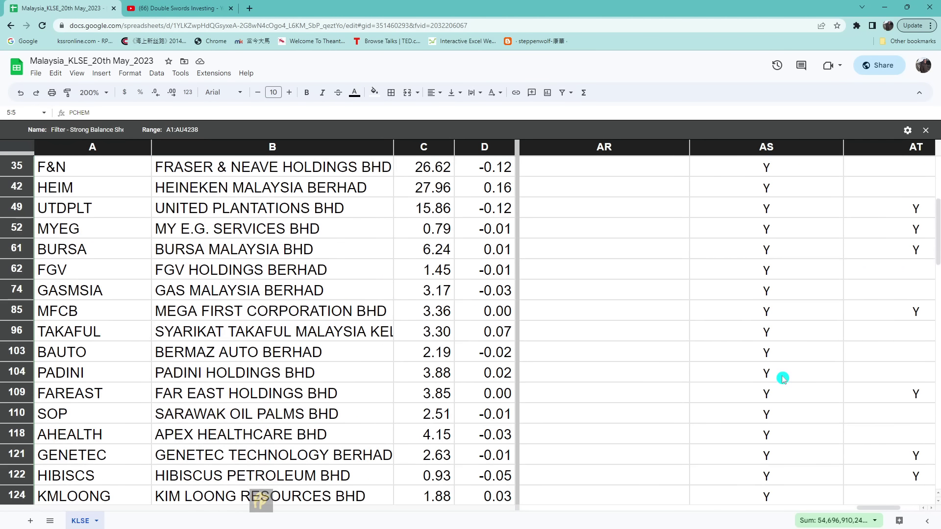
mouse_move(884, 512)
left_mouse_down()
mouse_move(903, 511)
mouse_move(879, 510)
left_mouse_up()
scroll(877, 466, "up", 2)
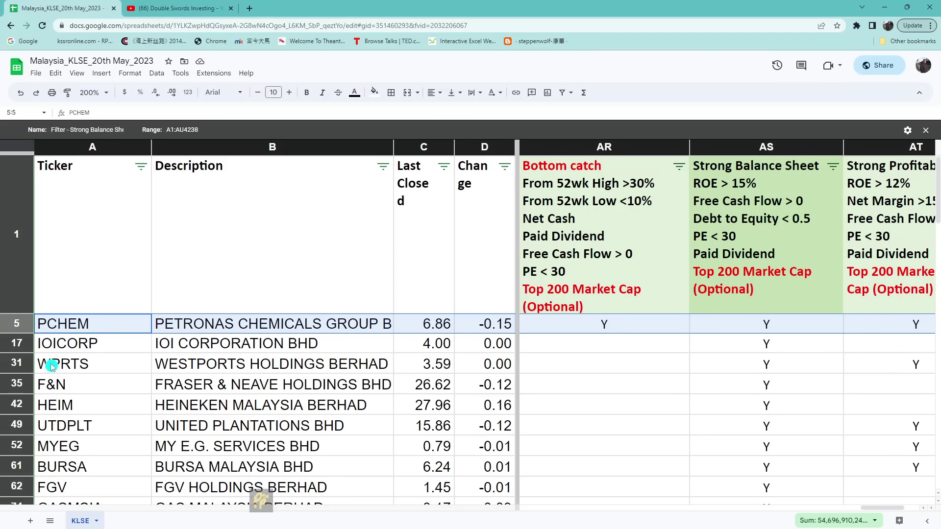
- Highlight the WPRTS row and check its Strong Profitability and NET CASH flags
left_click(17, 364)
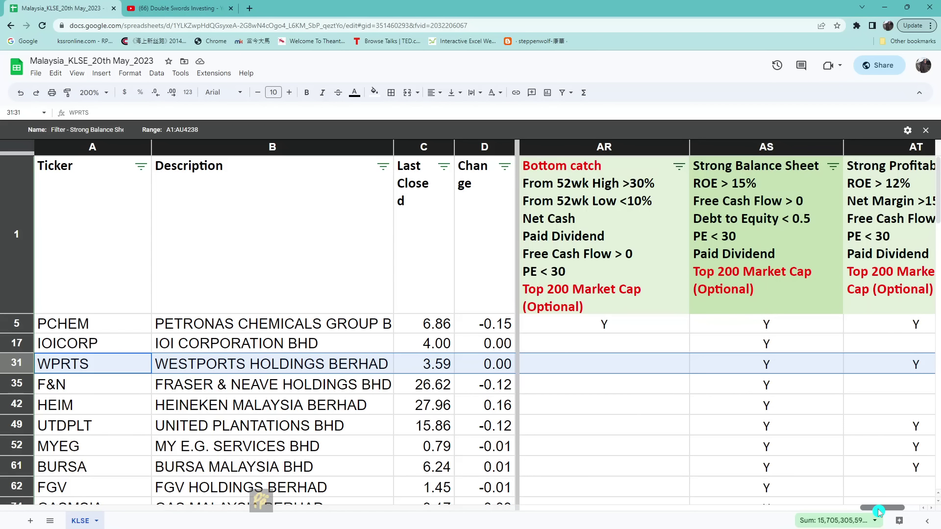
left_click_drag(880, 512, 901, 511)
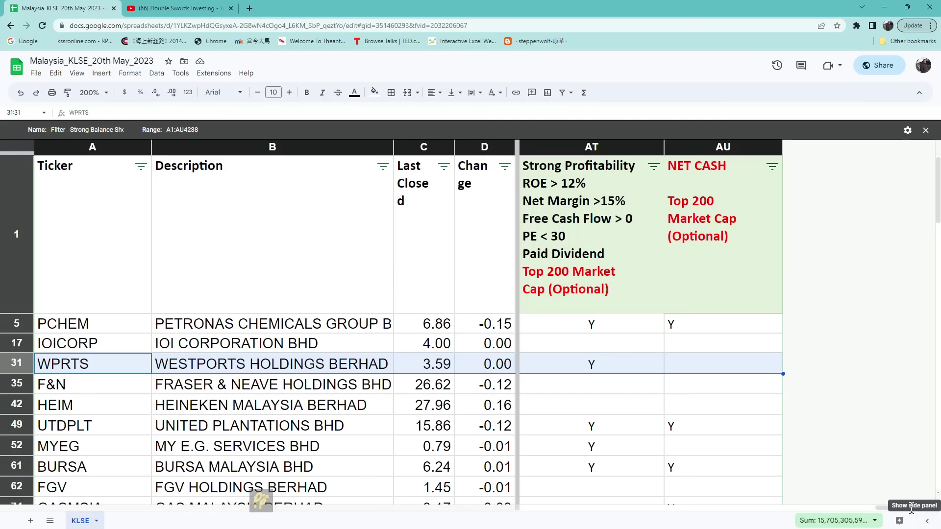
- Compare the WPRTS row's flags across the Bottom catch, Strong Balance Sheet, Strong Profitability and NET CASH columns
left_click_drag(900, 510, 861, 518)
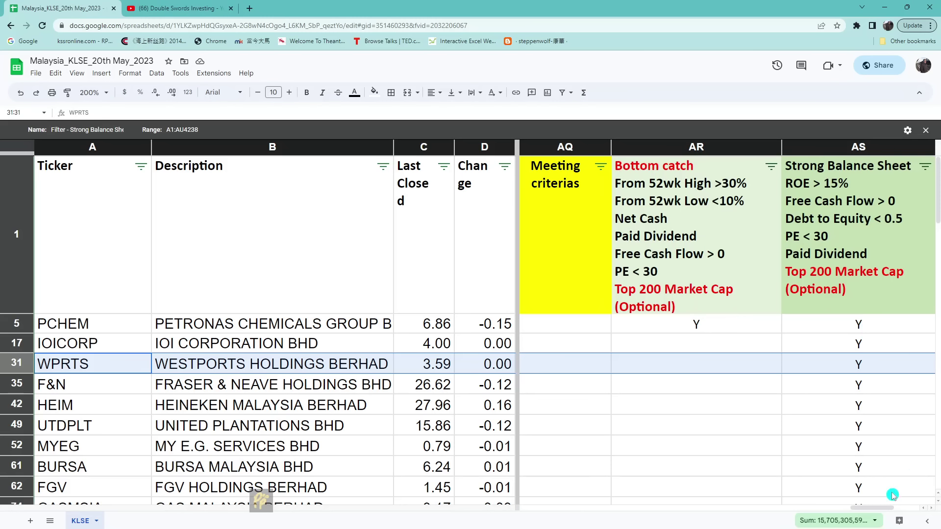
left_click_drag(879, 512, 891, 510)
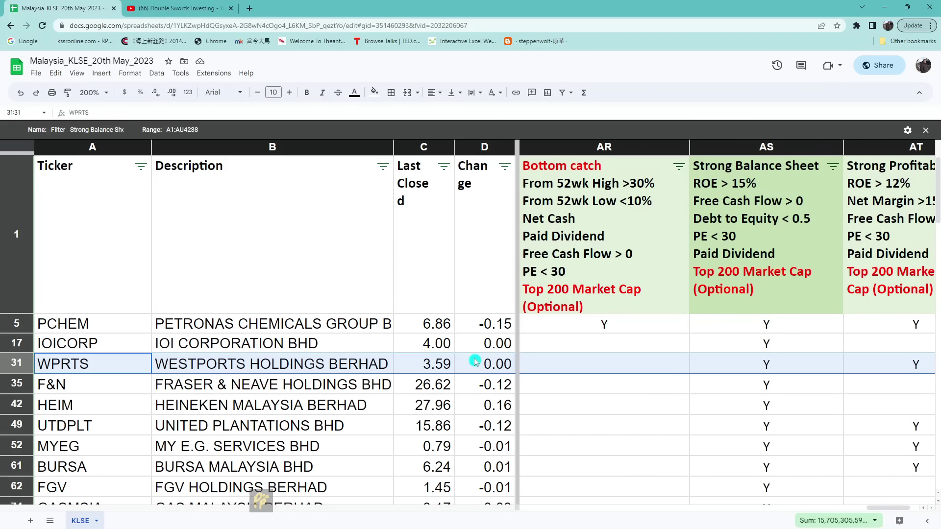
left_click_drag(896, 510, 909, 511)
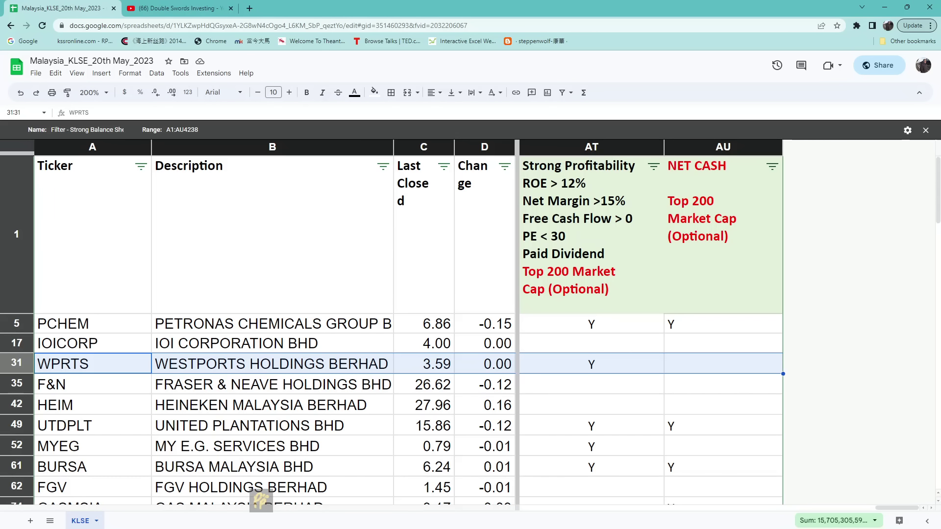
- Switch to TradingView, collapse the stock screener and load the PCHEM daily chart in place of MAYBANK
key("alt+Tab")
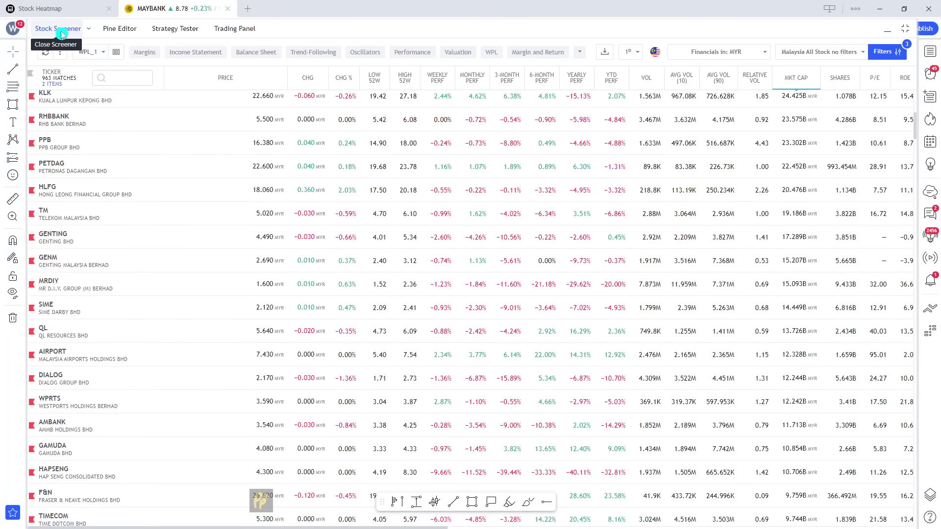
left_click(479, 104)
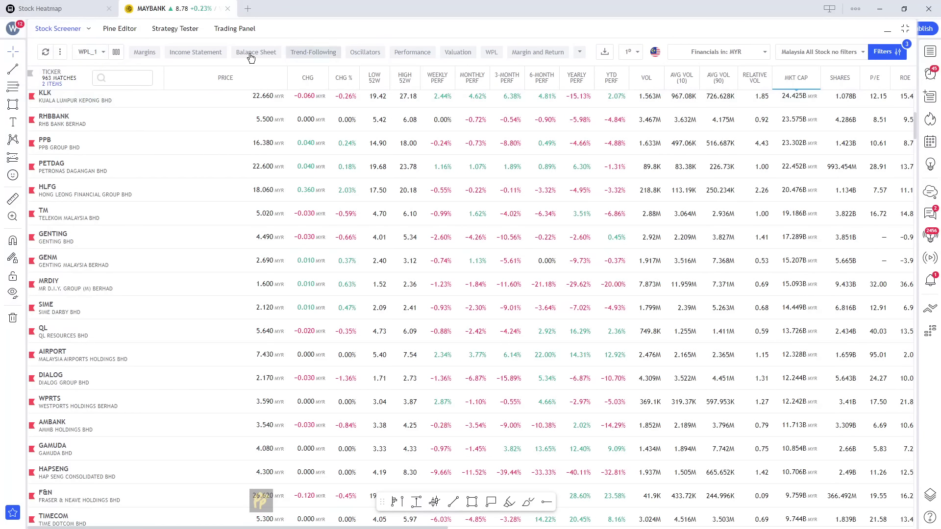
left_click(887, 31)
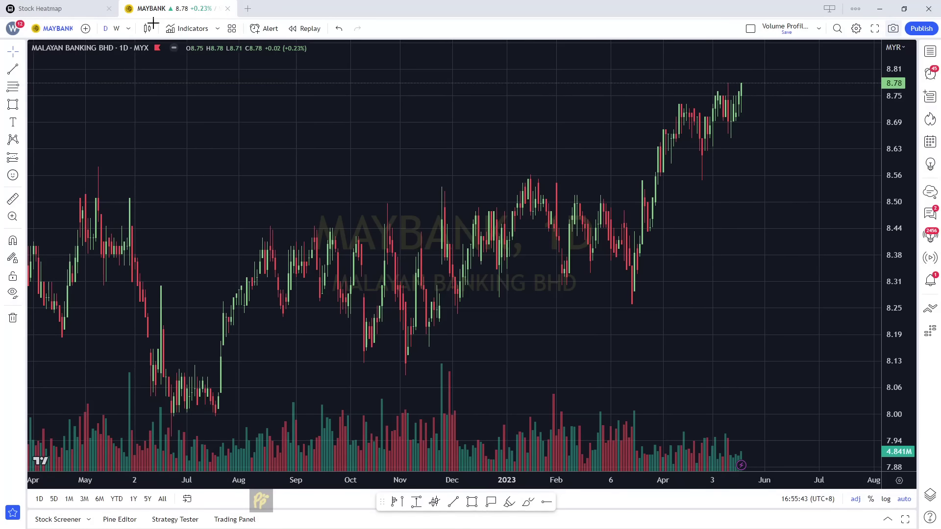
left_click(51, 35)
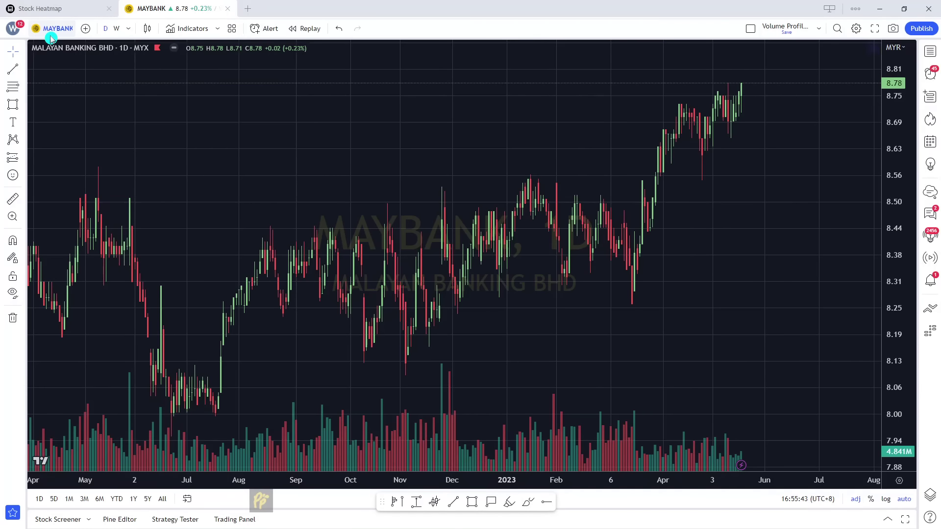
type("PCHEM")
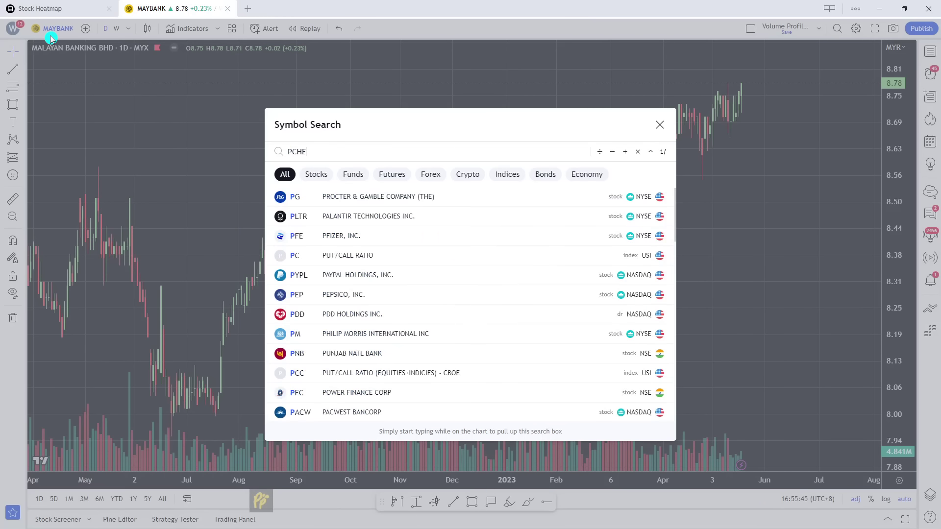
left_click(485, 197)
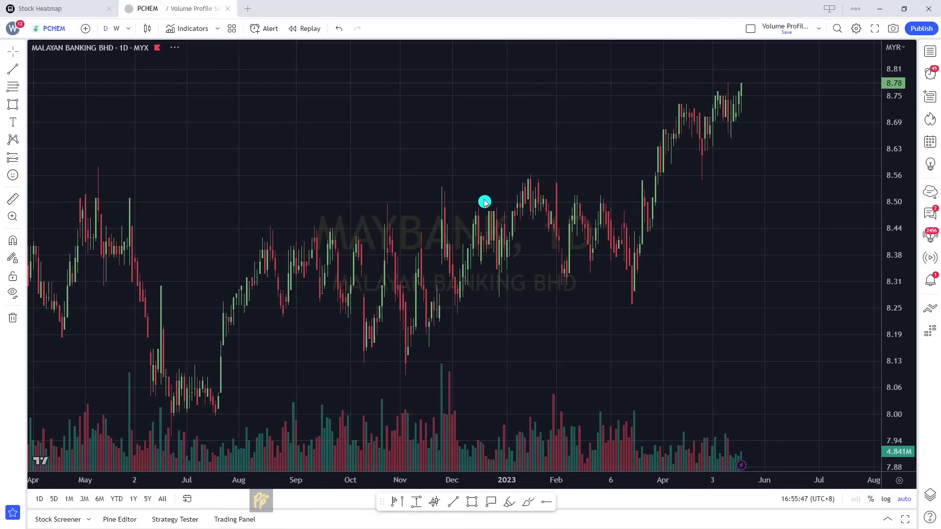
left_click_drag(625, 246, 524, 256)
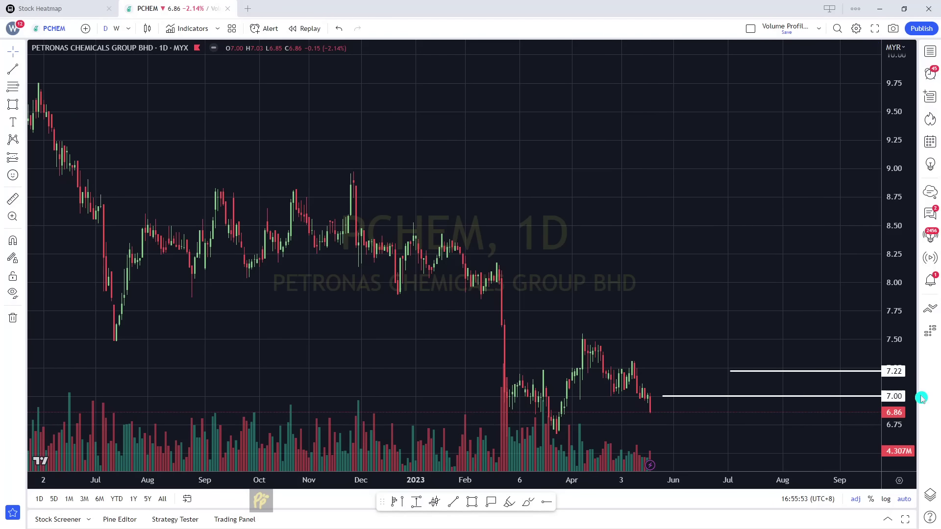
- Unhide the Visible Range Volume, 6MA and DS Power Money Line indicators on the PCHEM chart and examine its price levels
left_click(930, 495)
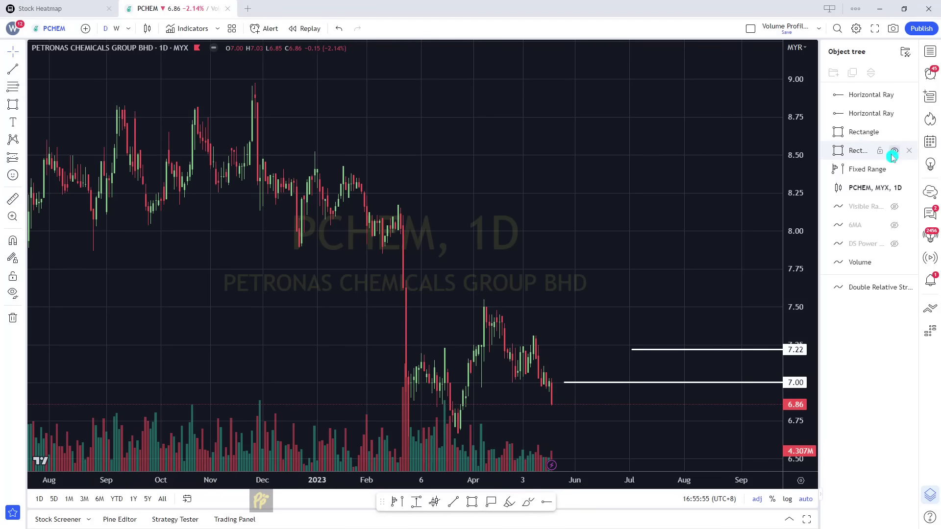
left_click(895, 208)
left_click(895, 225)
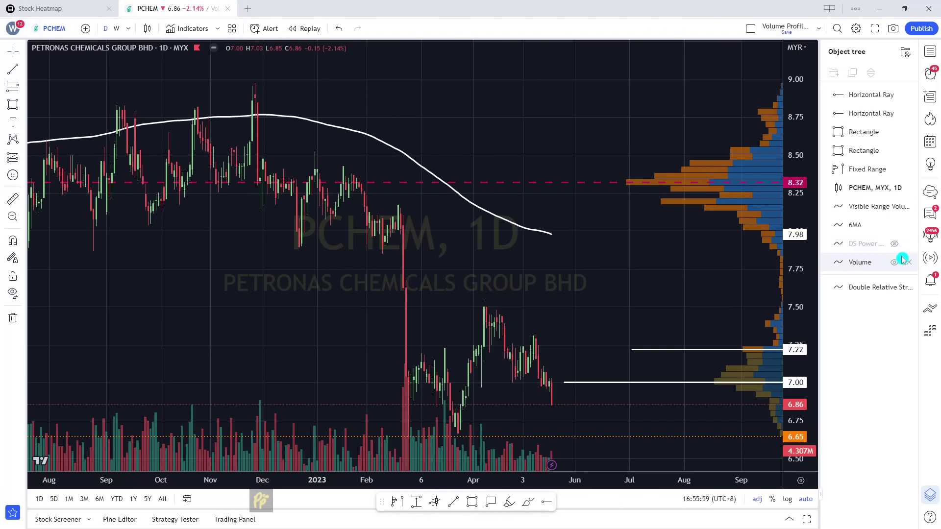
left_click(894, 245)
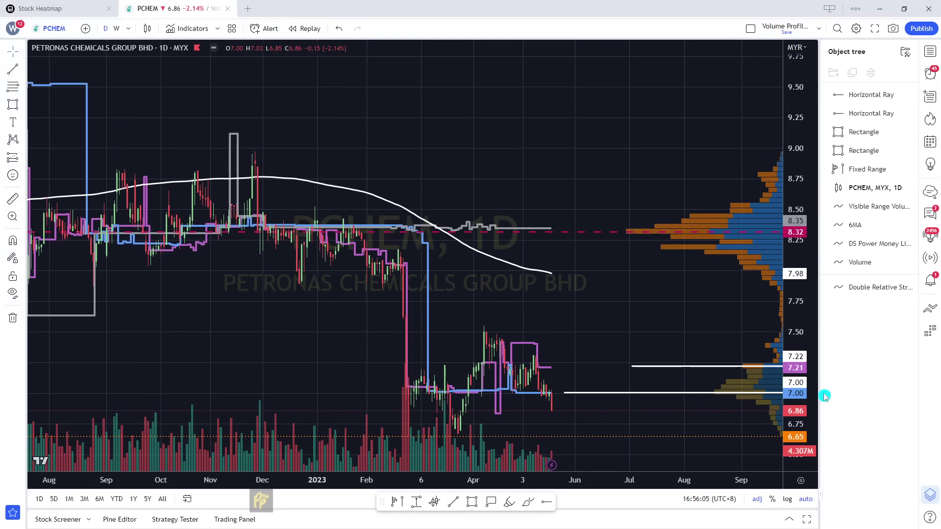
left_click_drag(819, 327, 936, 328)
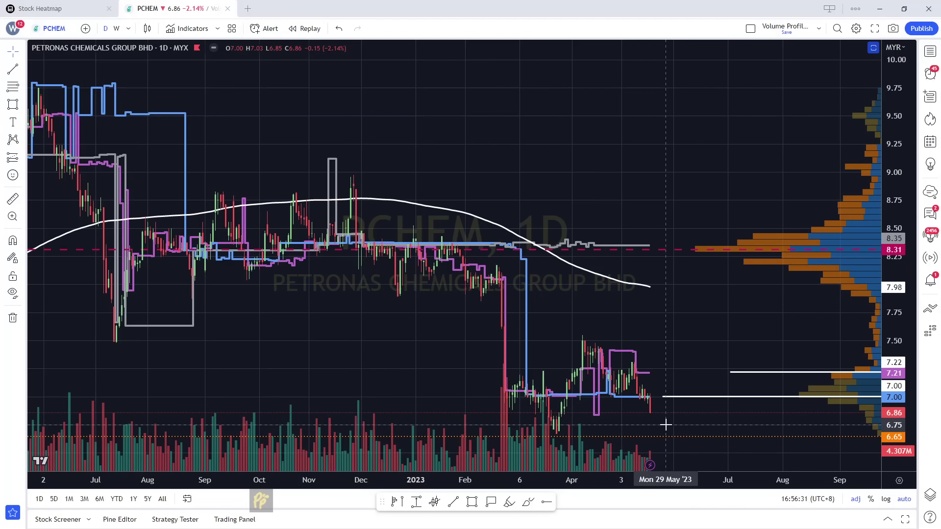
left_click(731, 375)
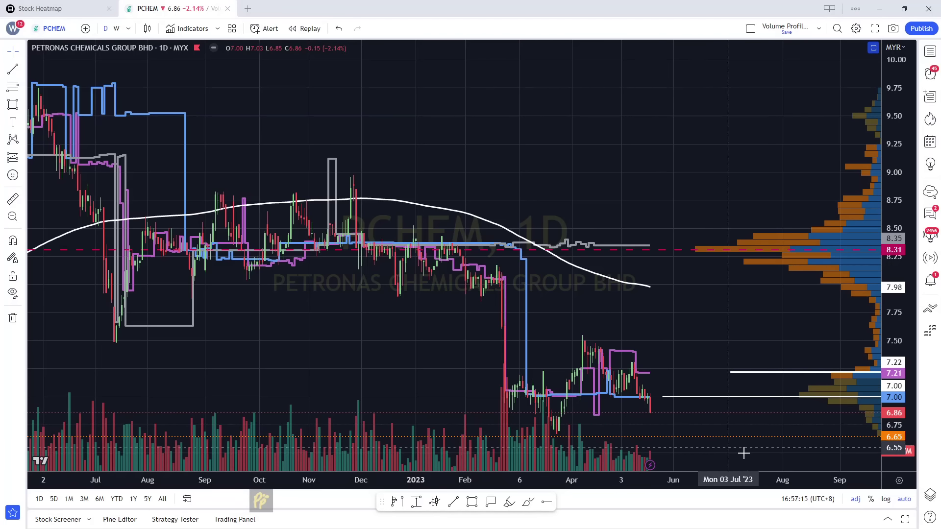
left_click(695, 396)
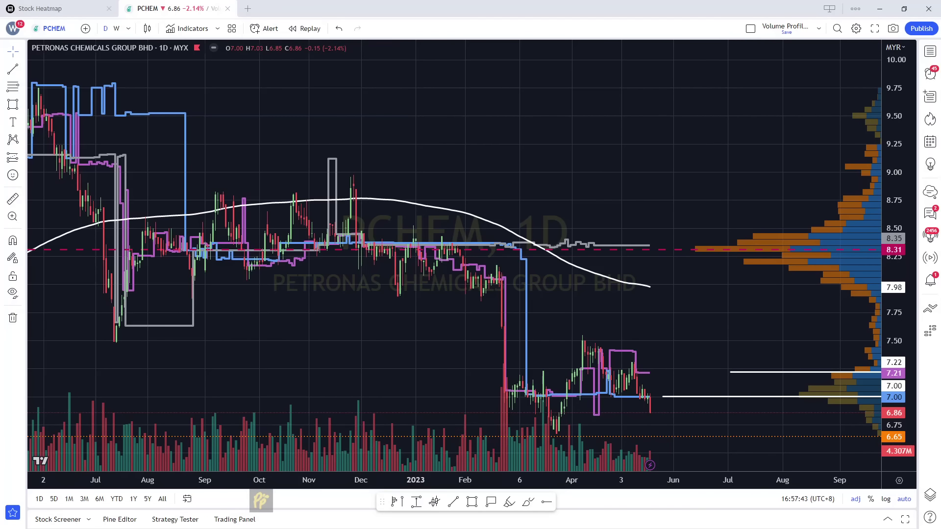
- Return to the Malaysia KLSE spreadsheet in Google Sheets and bring the 52 Week Low and 52 Week High columns into view
key("alt+Tab")
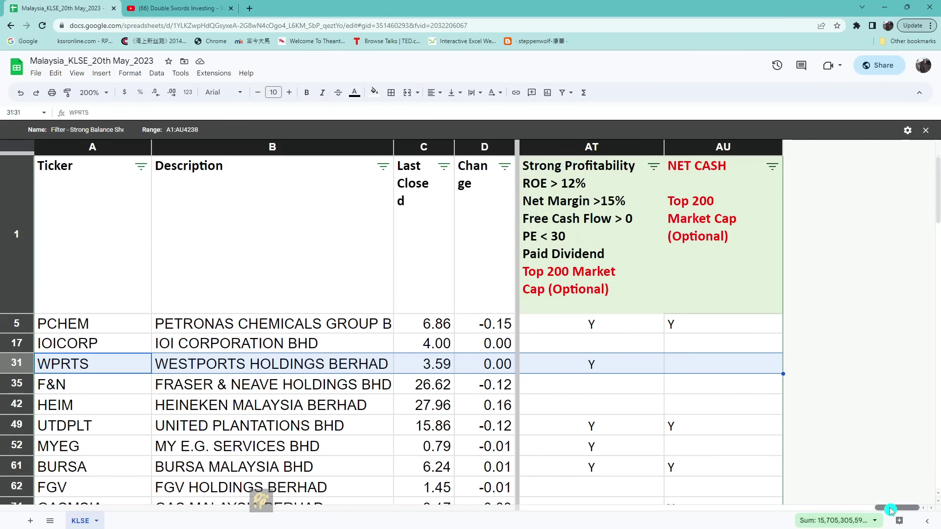
left_click_drag(891, 509, 546, 528)
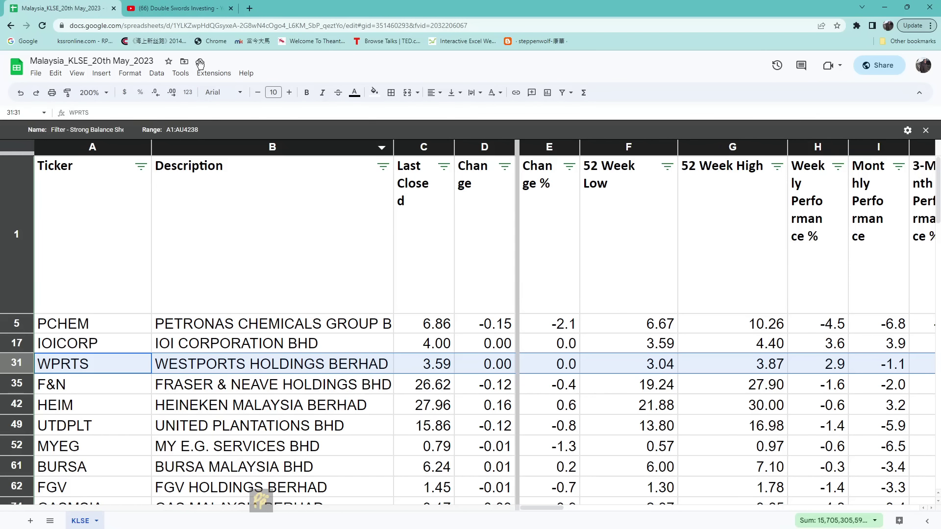
- Switch to YouTube, open the Double Swords Investing membership page and expand the members-only post dated 20 May 2023
left_click(183, 13)
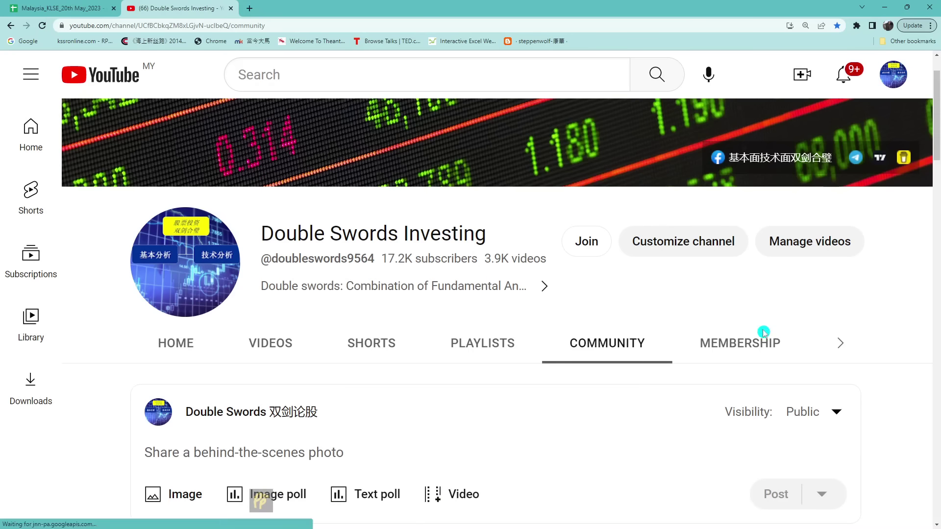
left_click(741, 344)
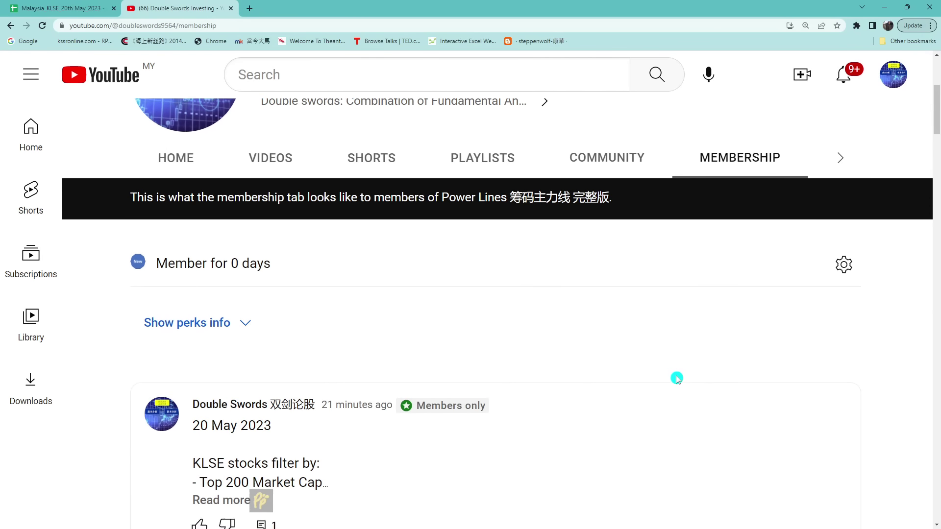
left_click(229, 458)
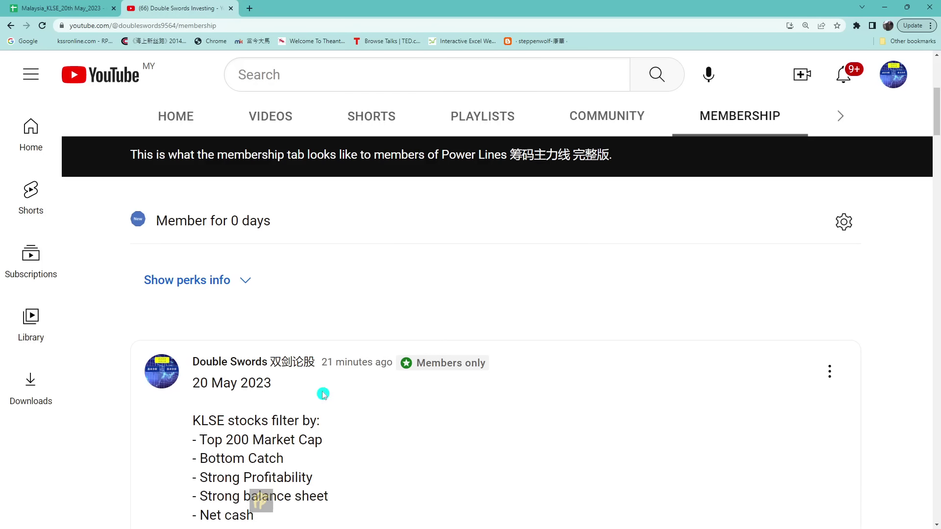
scroll(318, 390, "down", 4)
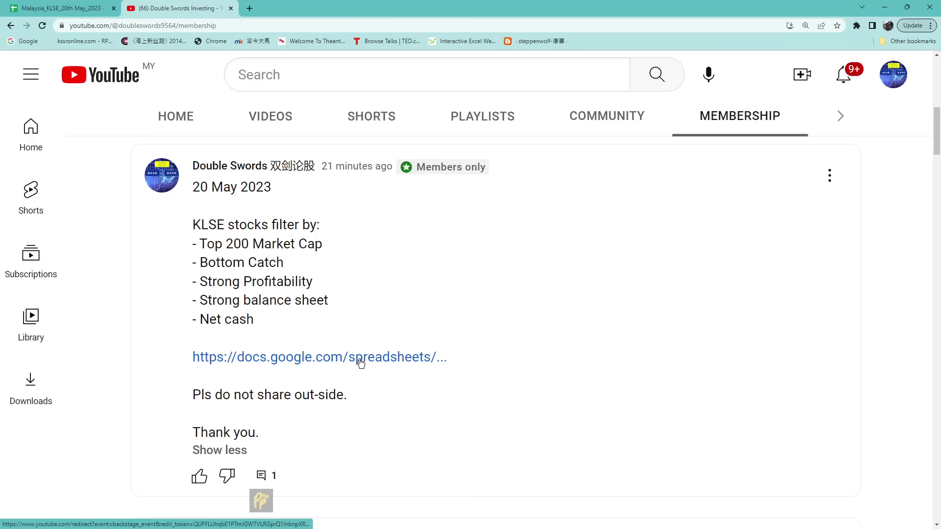
- Go back to the KLSE spreadsheet and review the Bottom catch, Strong Balance Sheet and Strong Profitability criteria columns
left_click(344, 366)
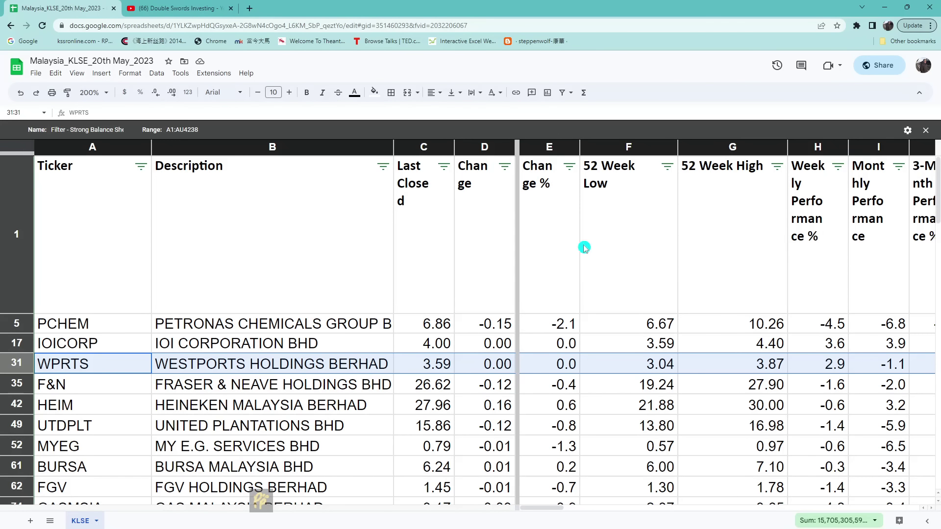
left_click(183, 10)
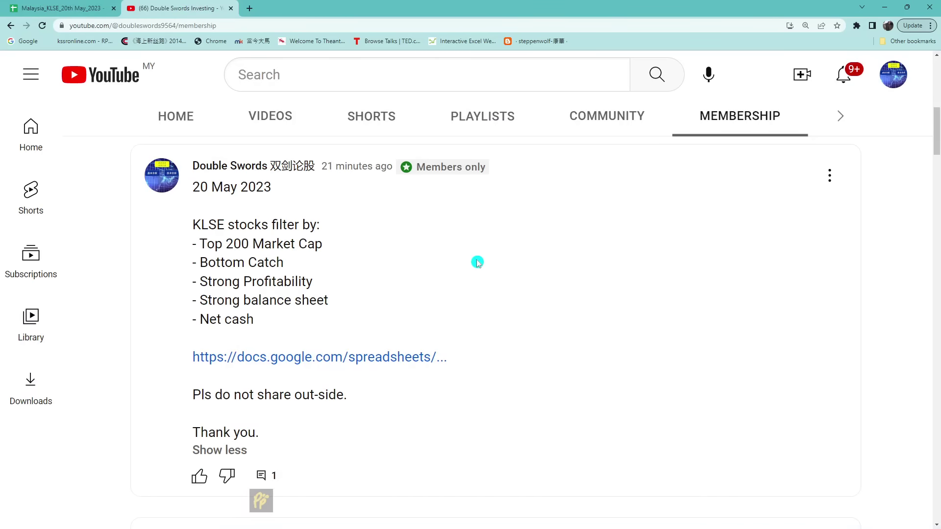
left_click(78, 10)
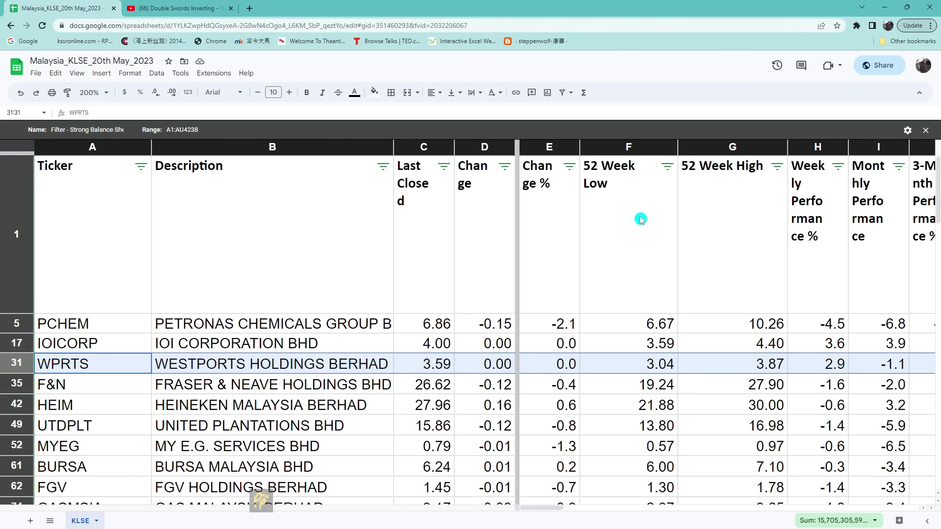
left_click_drag(554, 508, 890, 491)
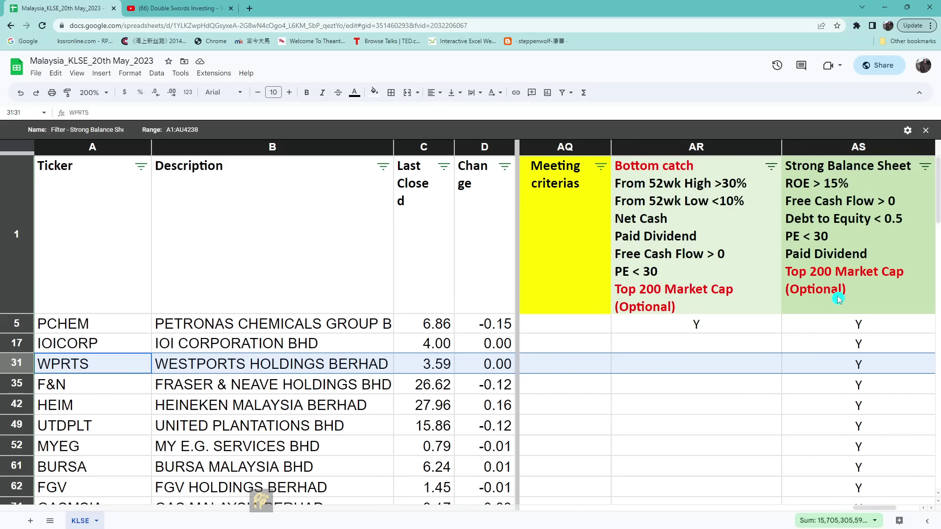
left_click_drag(870, 509, 890, 512)
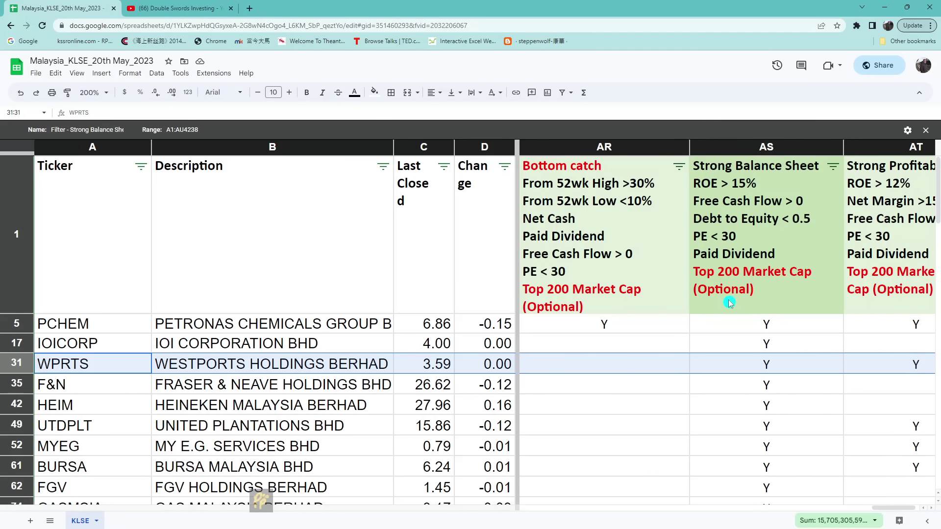
- Return to the YouTube membership page and look over the 20 May 2023 post's filter list and spreadsheet link
left_click(163, 11)
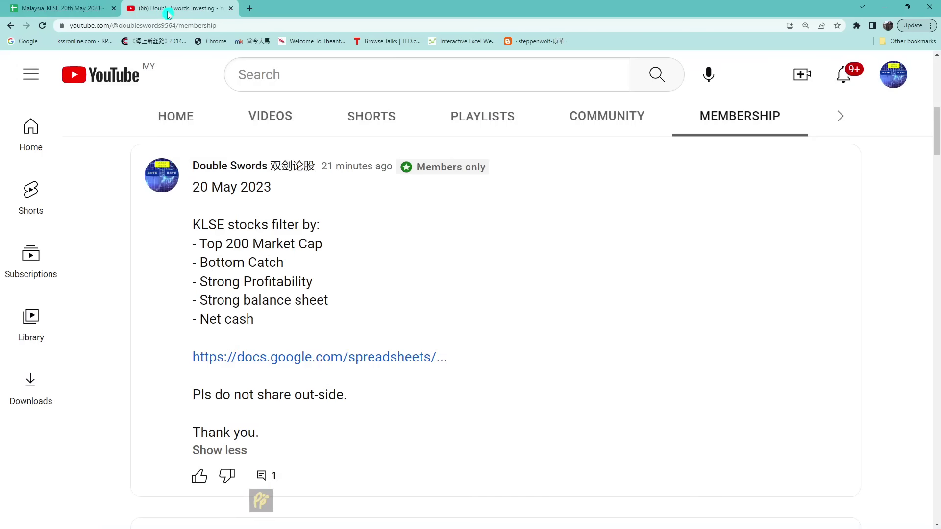
scroll(426, 303, "up", 7)
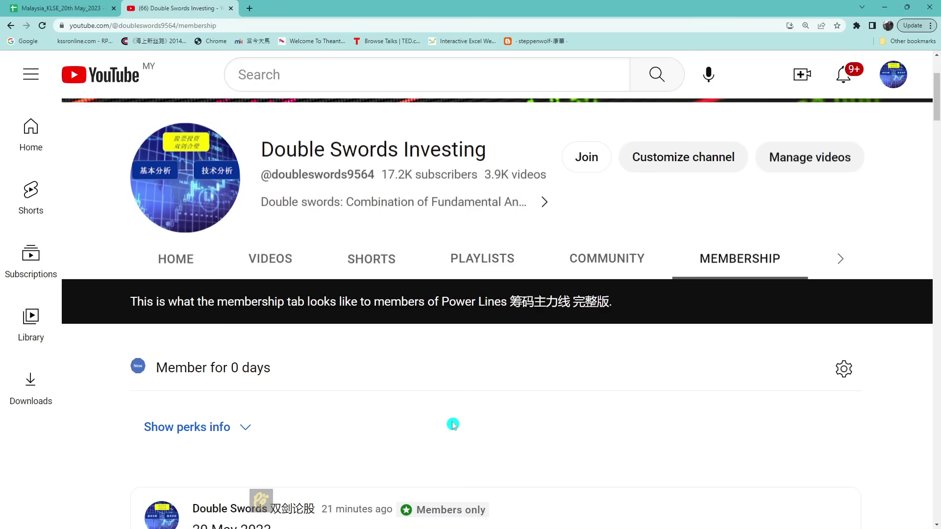
scroll(453, 424, "down", 3)
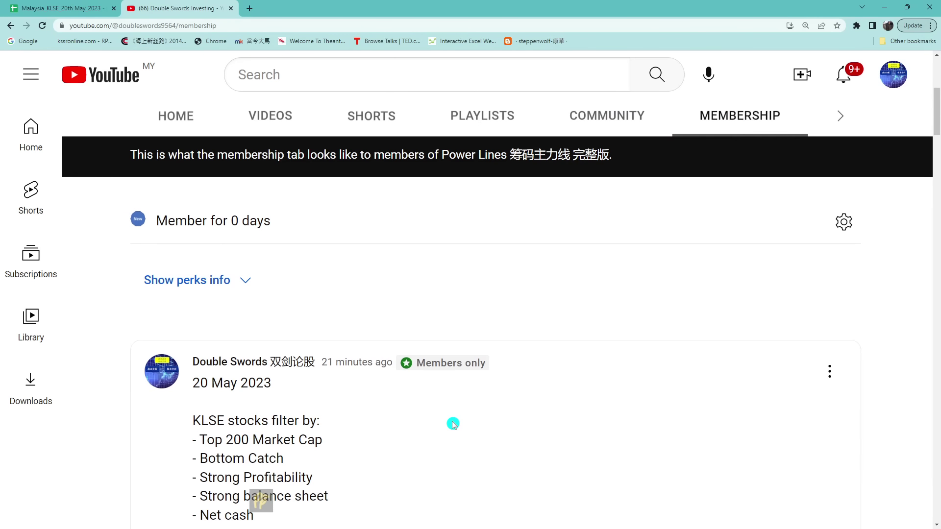
scroll(460, 418, "down", 3)
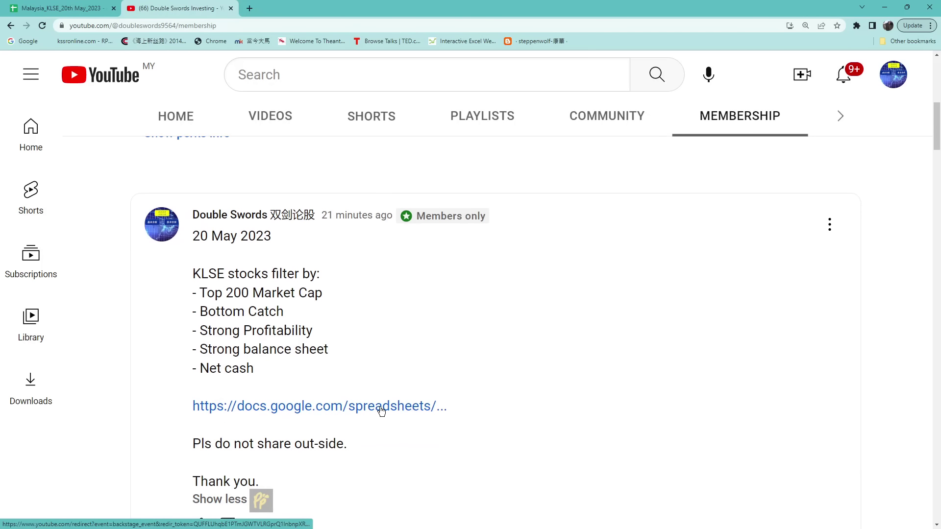
scroll(527, 393, "down", 2)
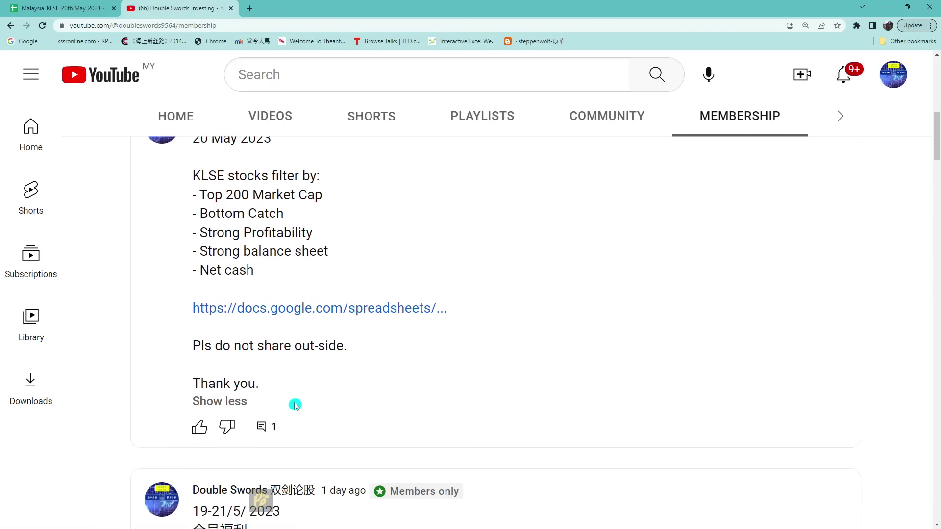